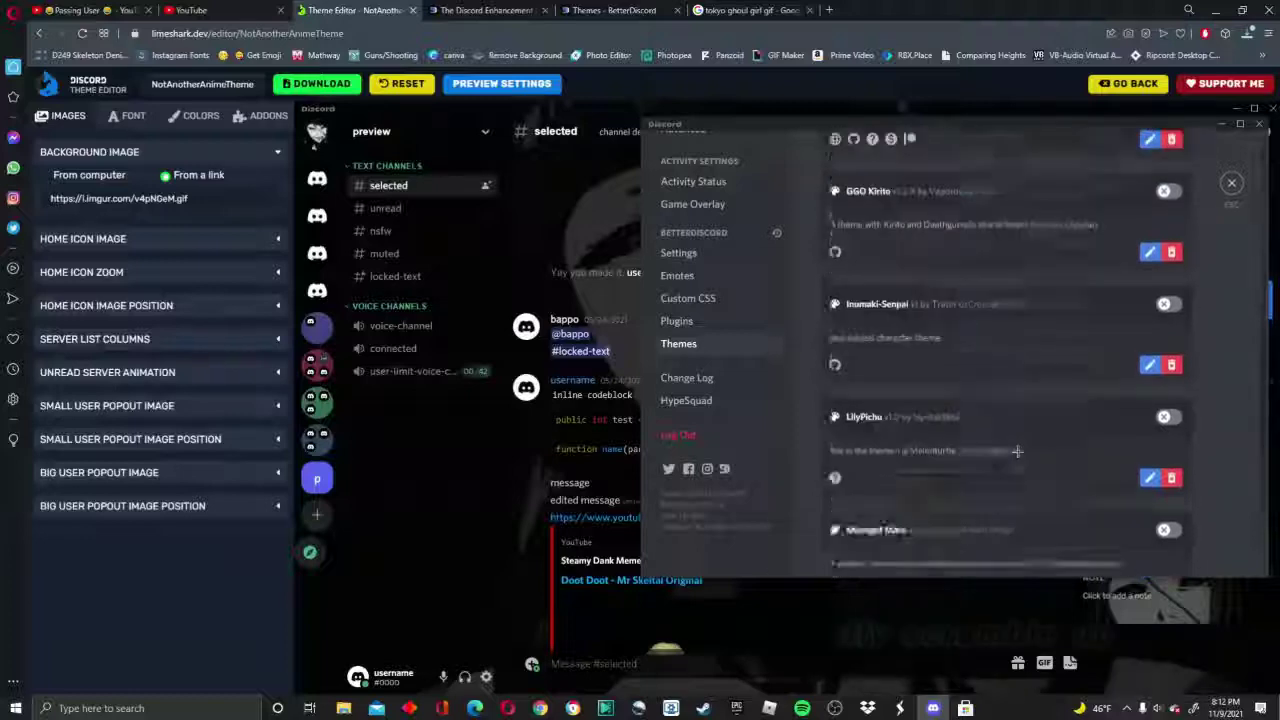
Enable NotAnotherAnimeTheme in BetterDiscord Themes and close settings to return to the Friends page.
left_click(1162, 310)
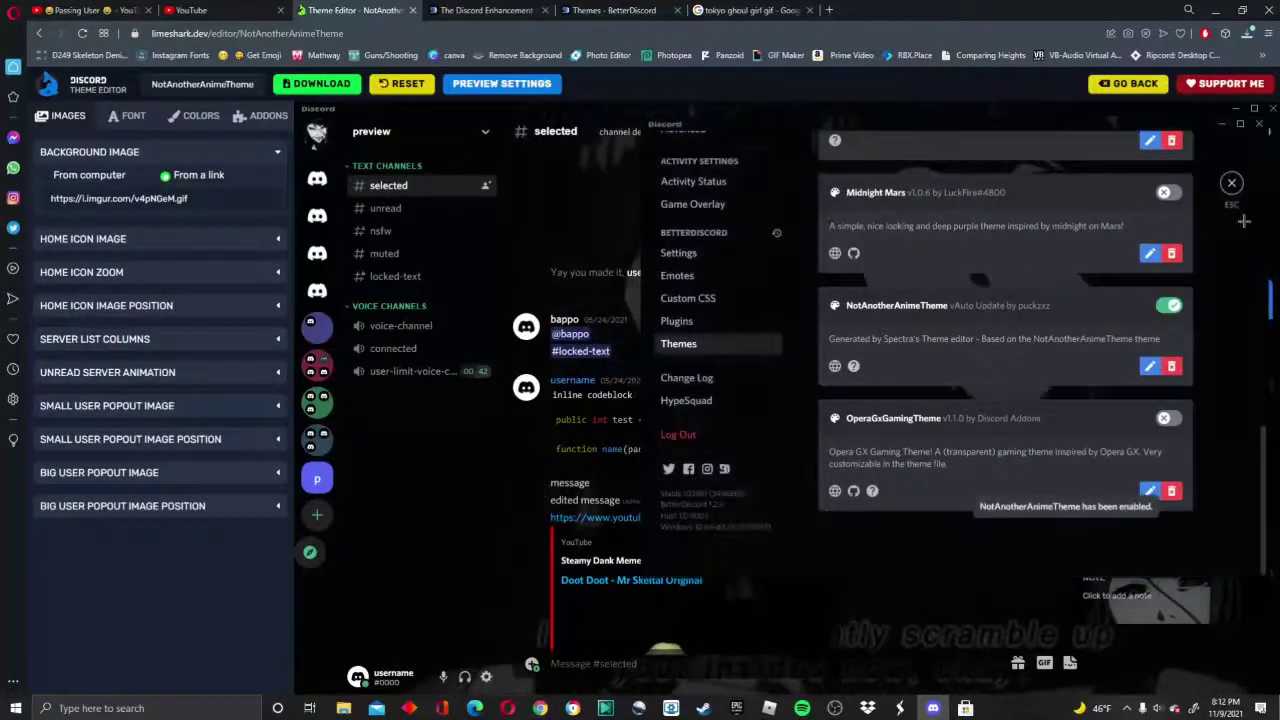
left_click(1230, 186)
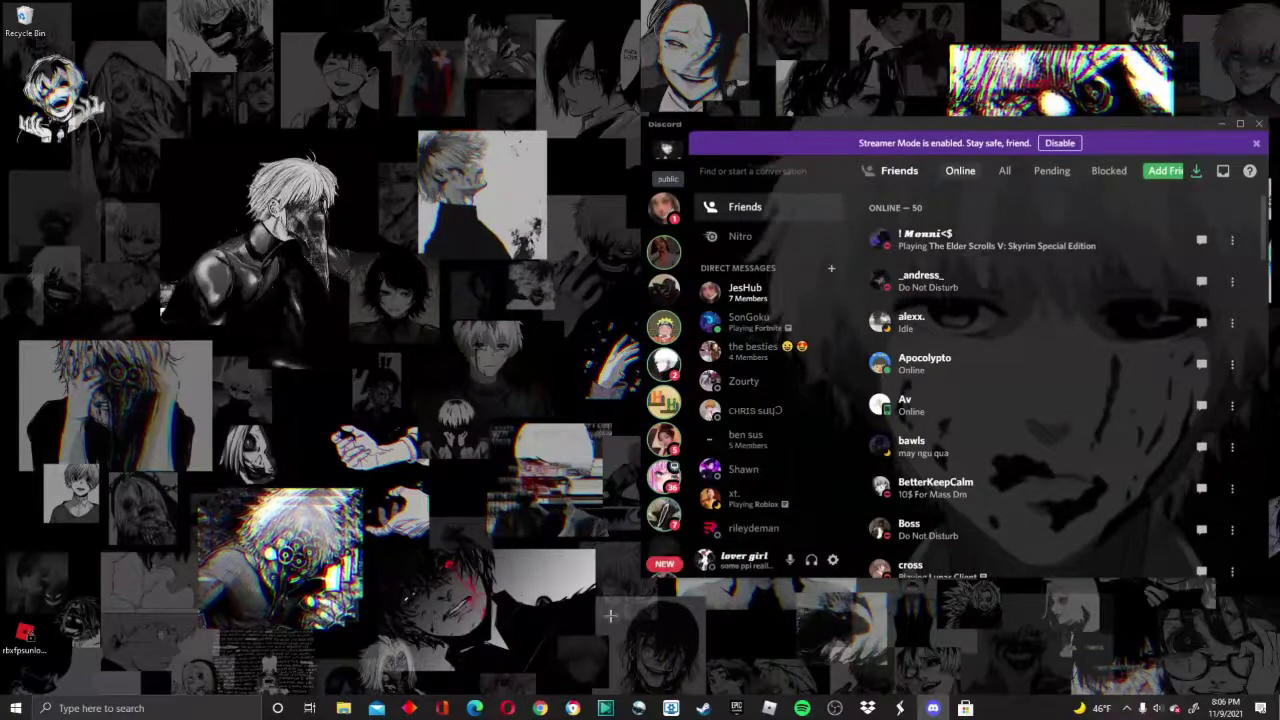
Bring Opera forward and switch to the BetterDiscord 'The Discord Enhancement Project' tab.
left_click(507, 706)
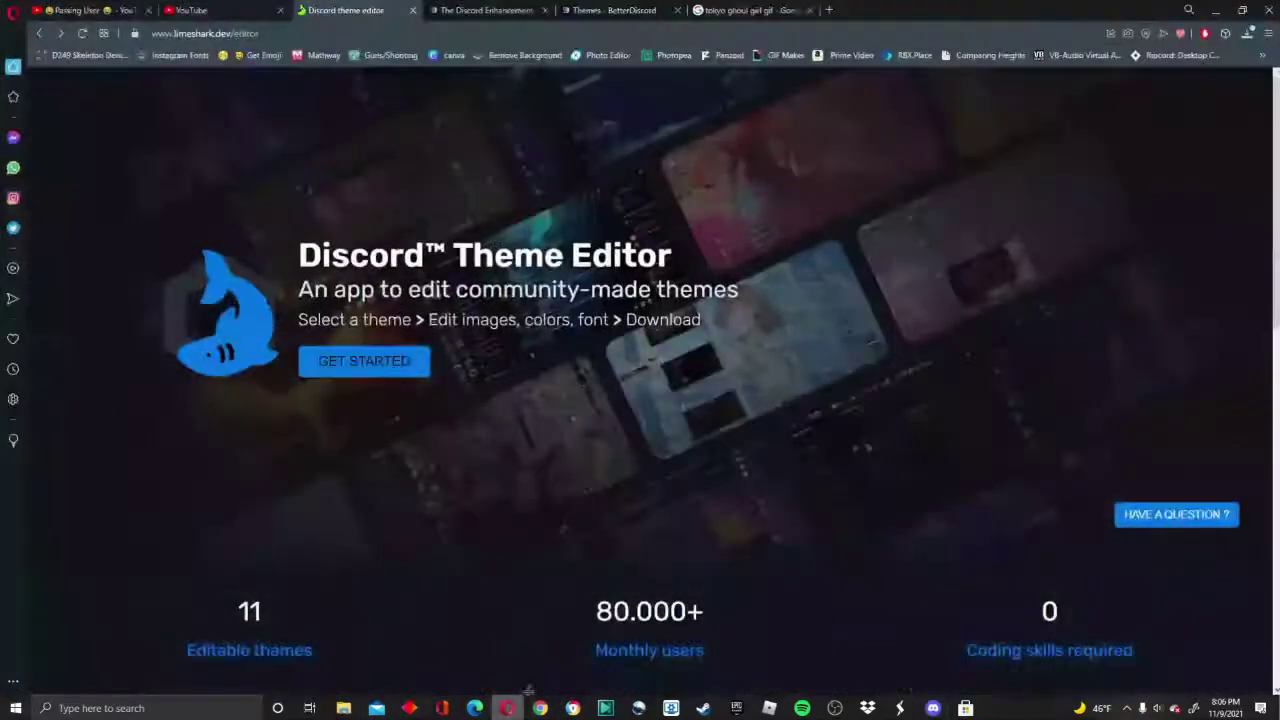
left_click(482, 10)
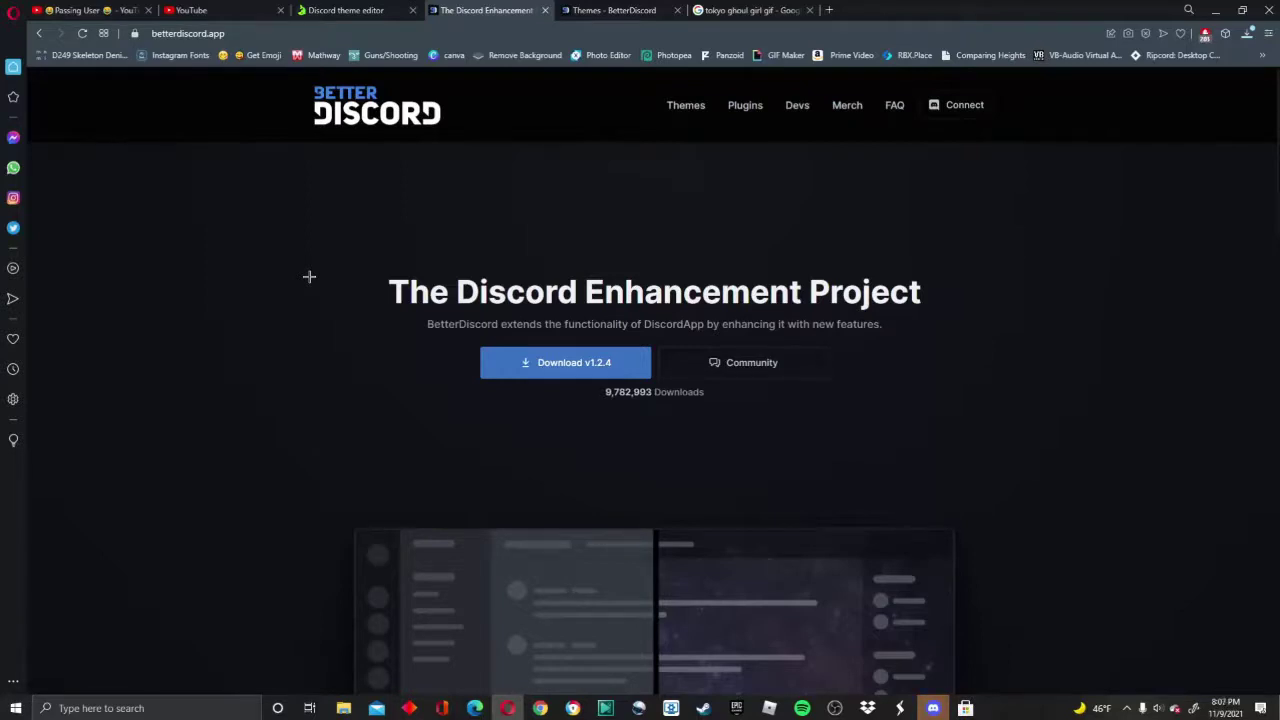
Look over the BetterDiscord themes gallery, then go back to the Discord Theme Editor tab.
left_click(597, 9)
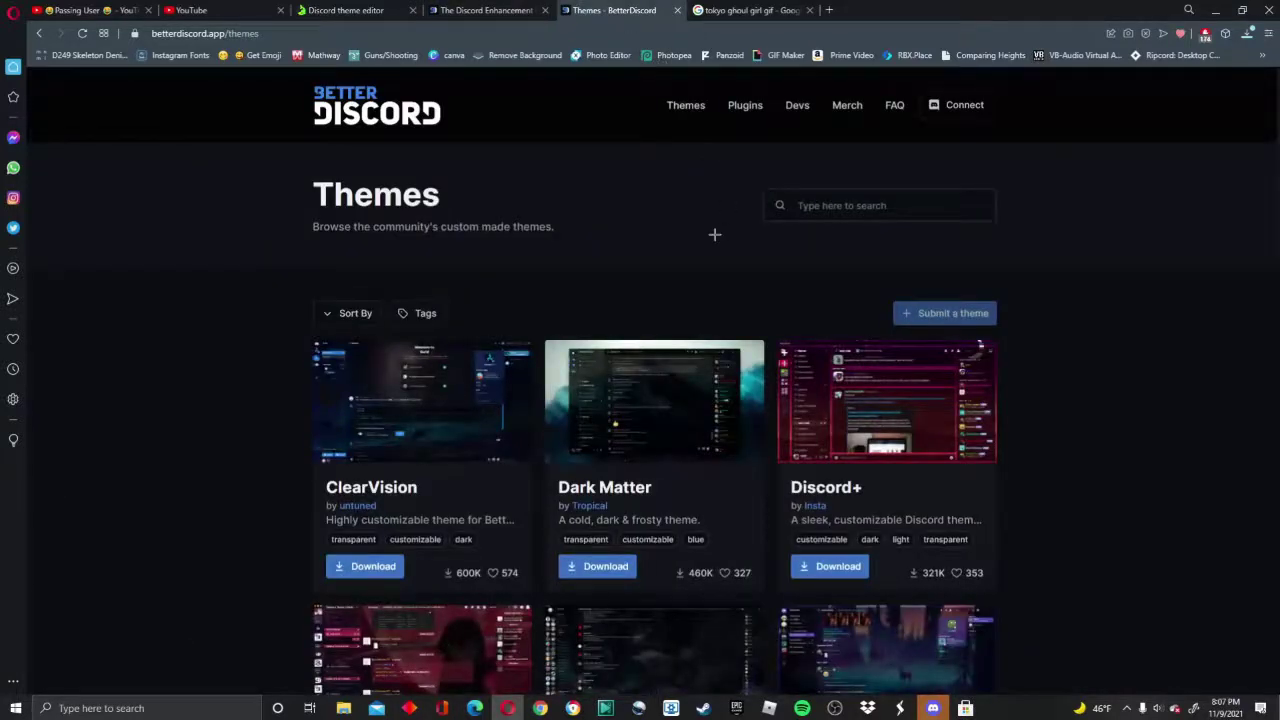
left_click(369, 7)
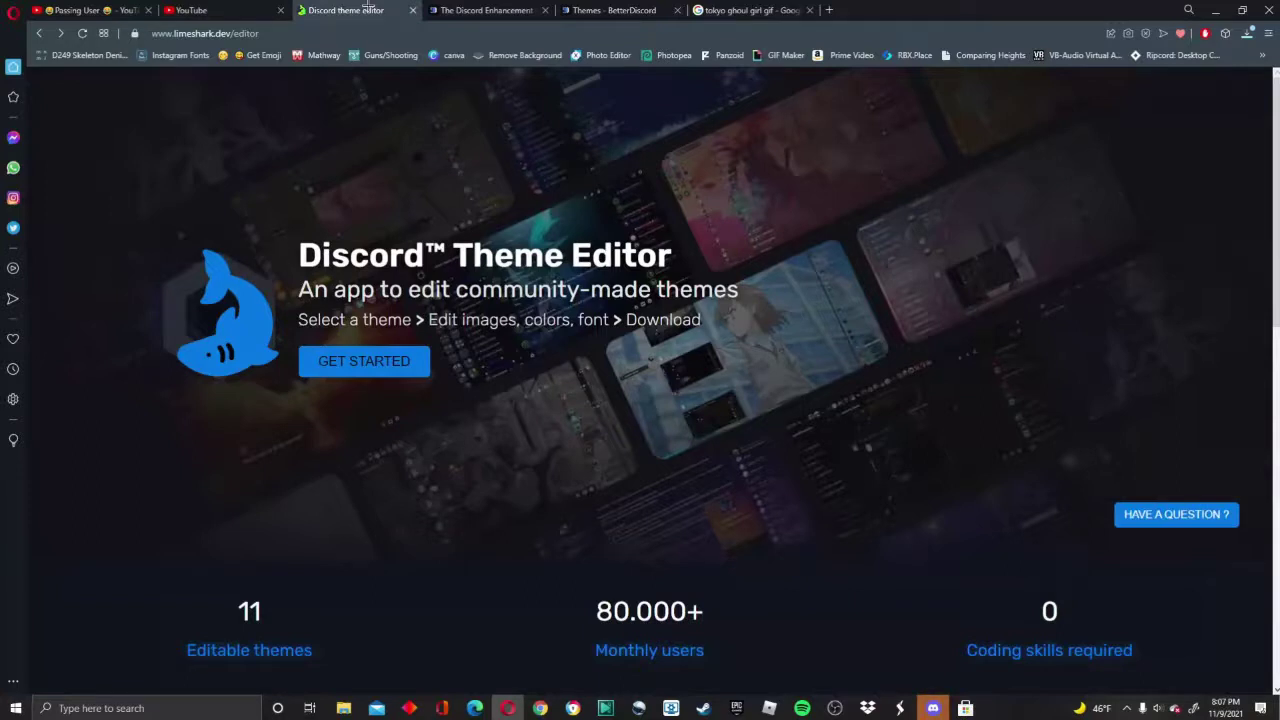
From GET STARTED, browse the theme grid and open NotAnotherAnimeTheme in the editor.
left_click(385, 365)
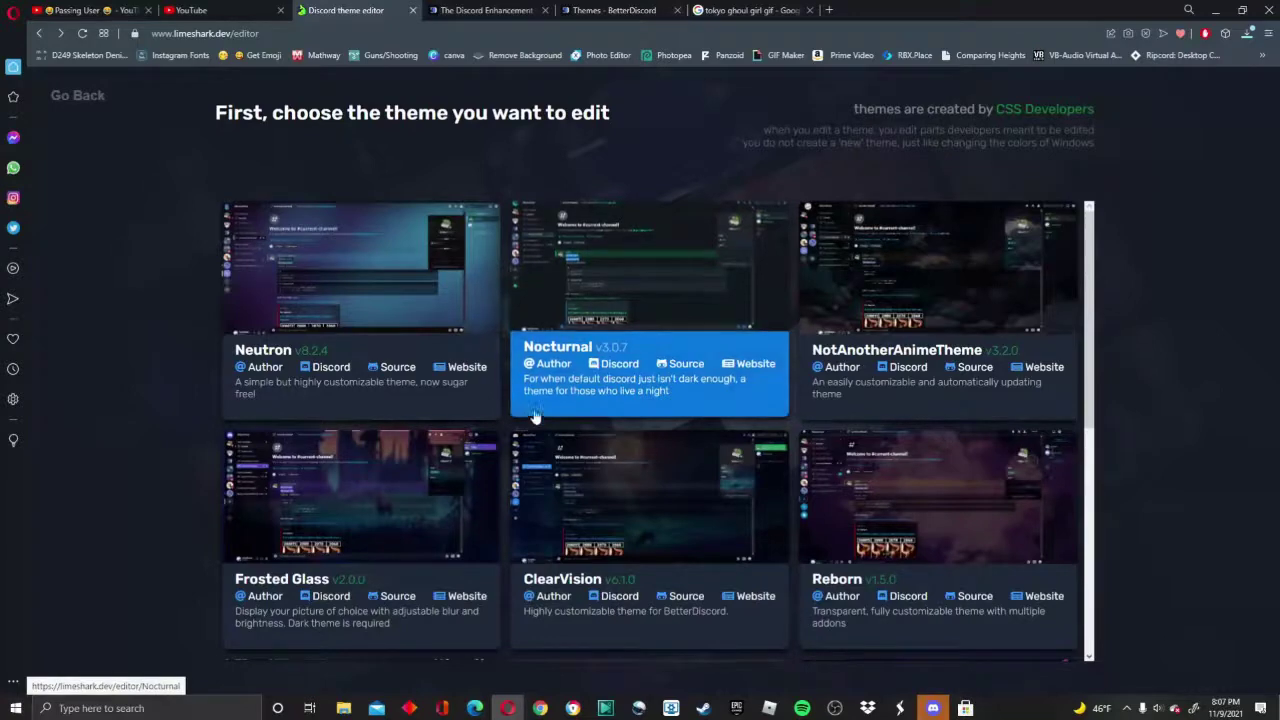
scroll(540, 421, "down", 5)
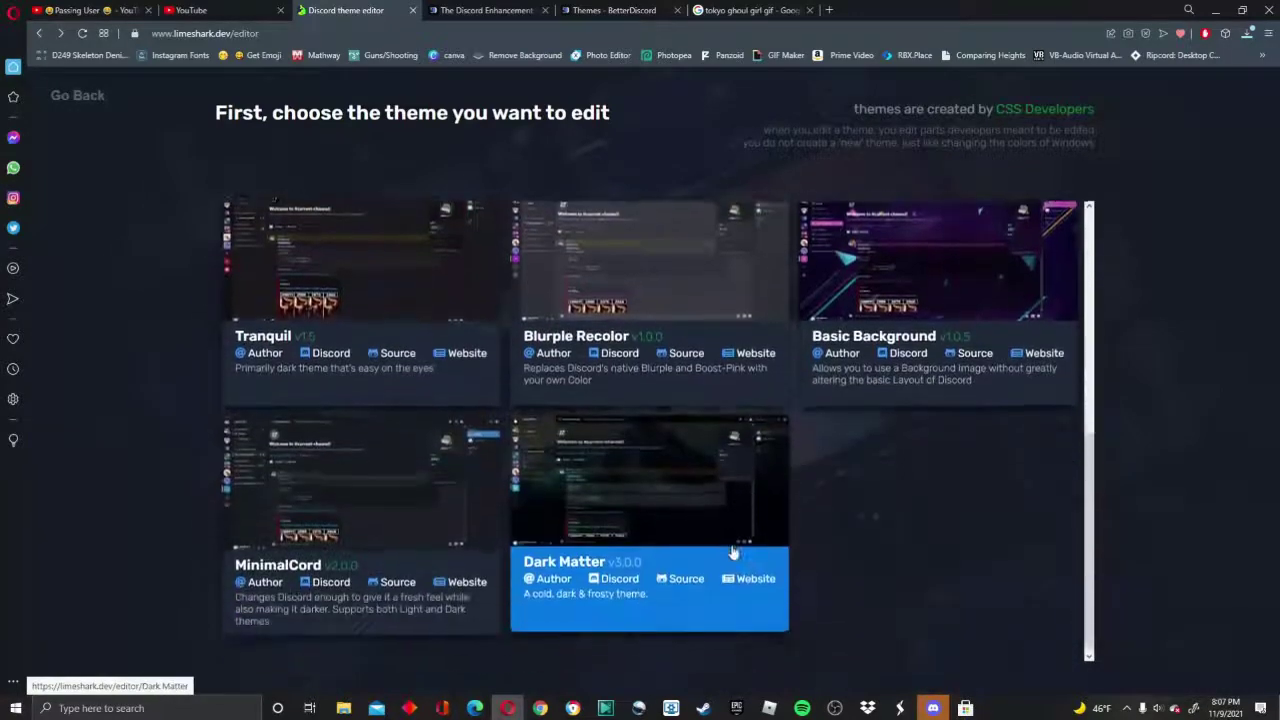
scroll(733, 552, "up", 4)
scroll(960, 296, "up", 1)
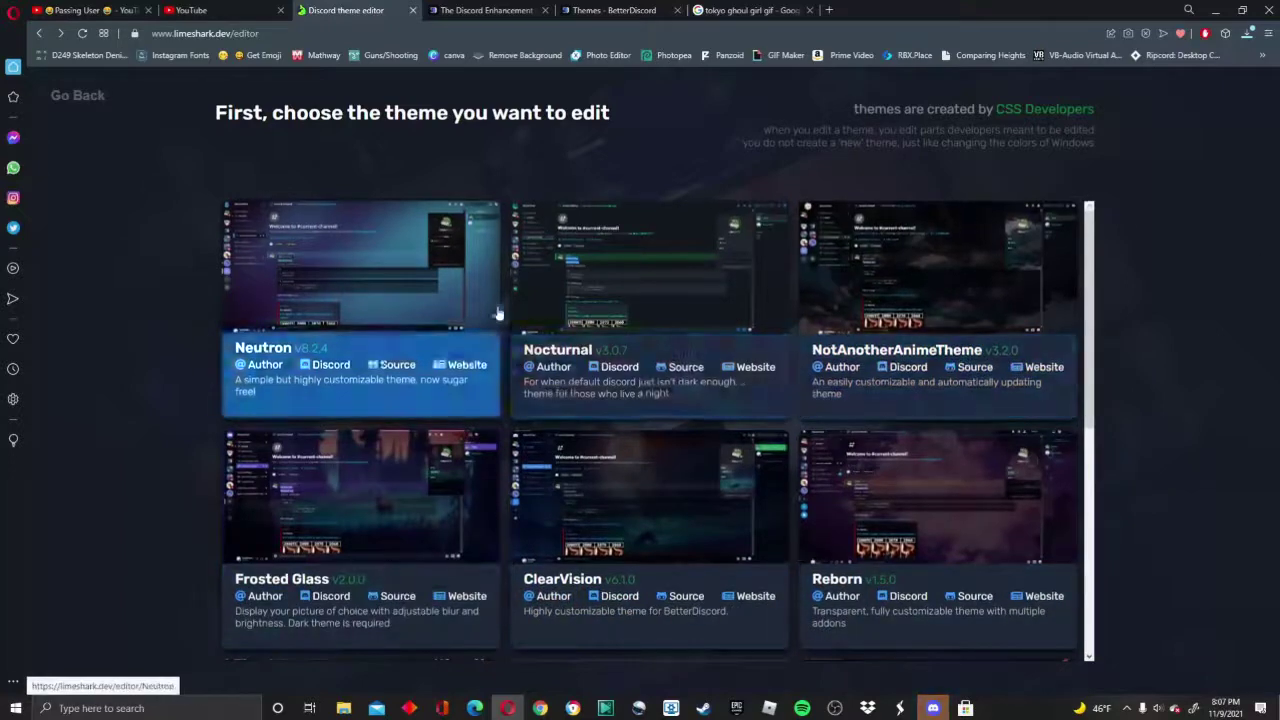
left_click(978, 287)
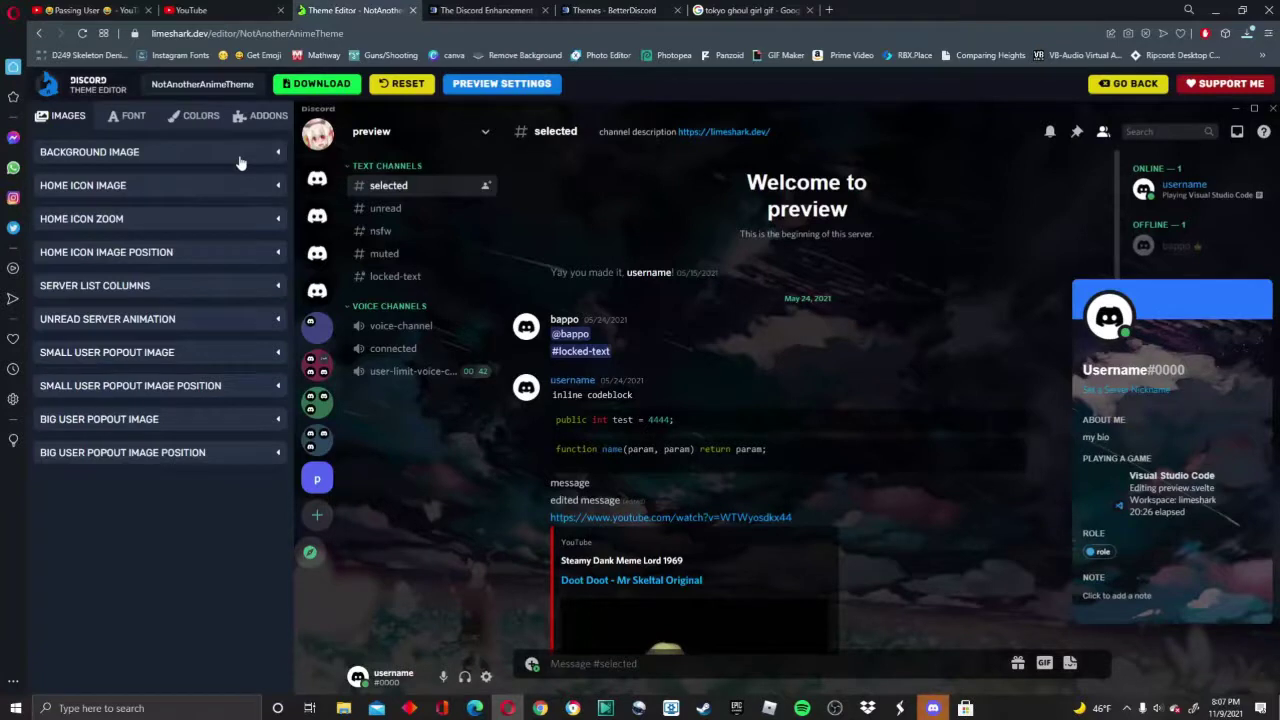
Save the black-and-white Tokyo Ghoul 'Anime Introvert' GIF from the image results.
left_click(728, 6)
left_click(915, 420)
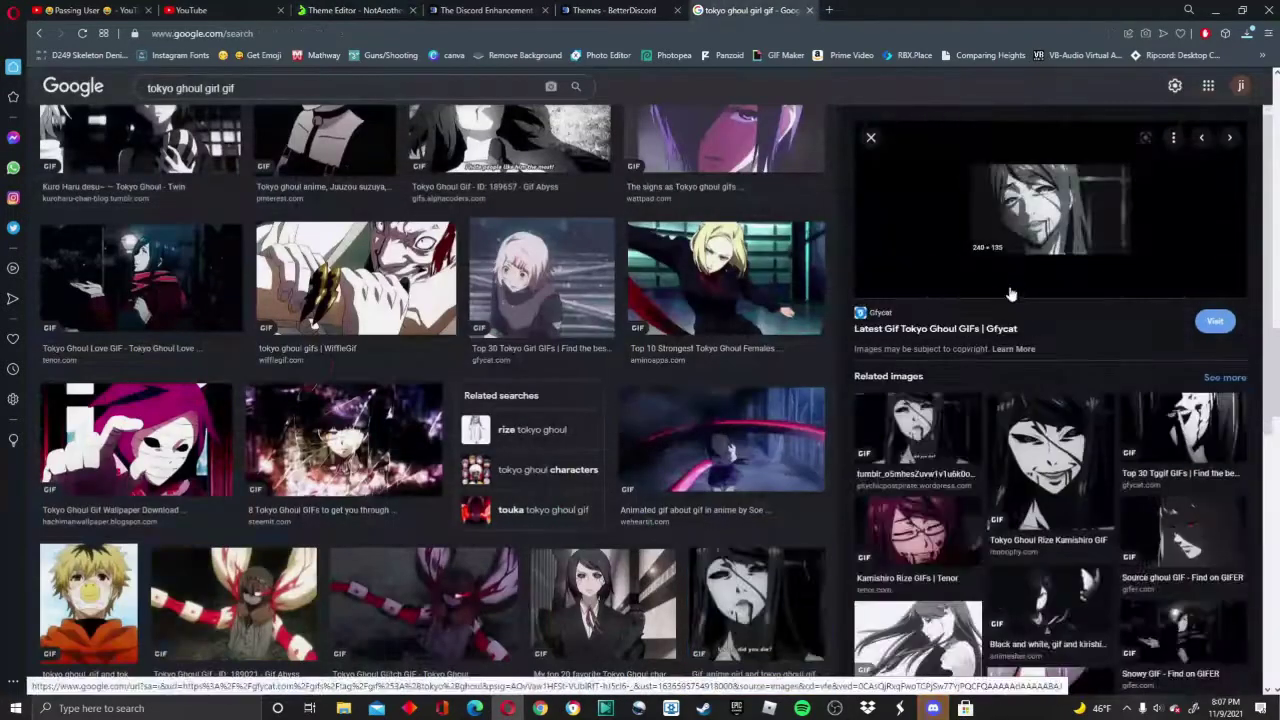
left_click(918, 438)
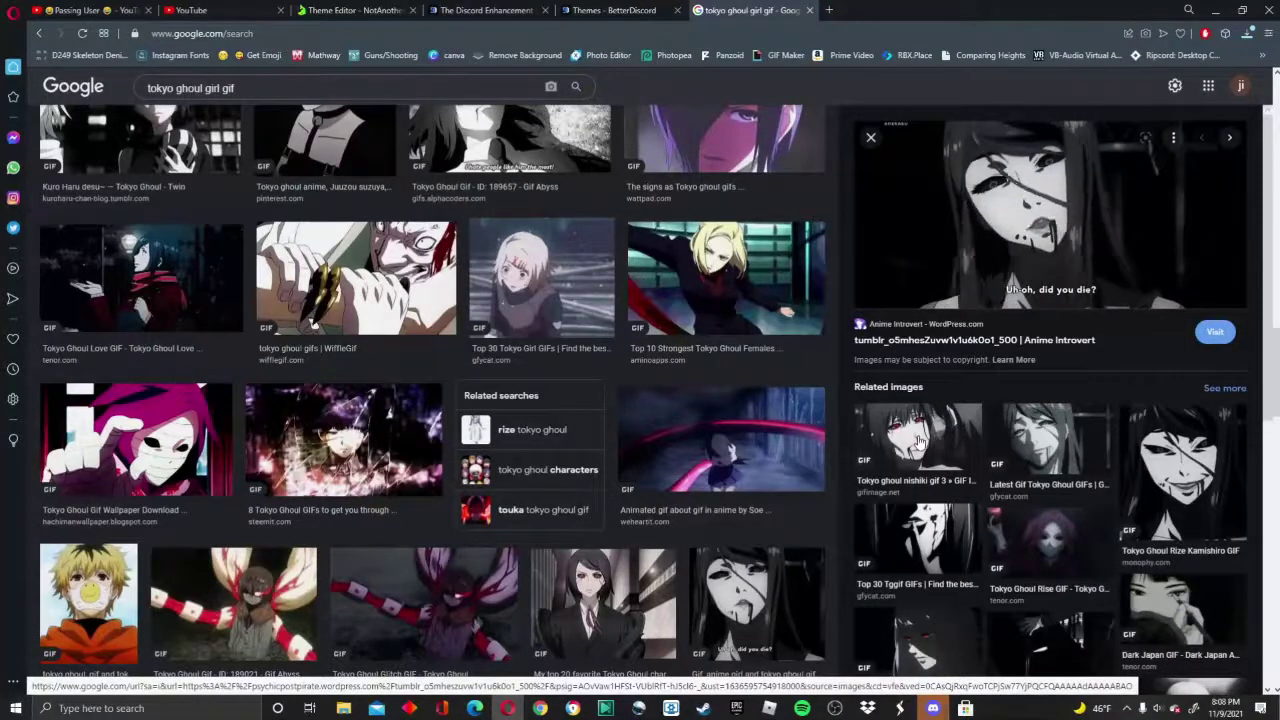
right_click(1038, 190)
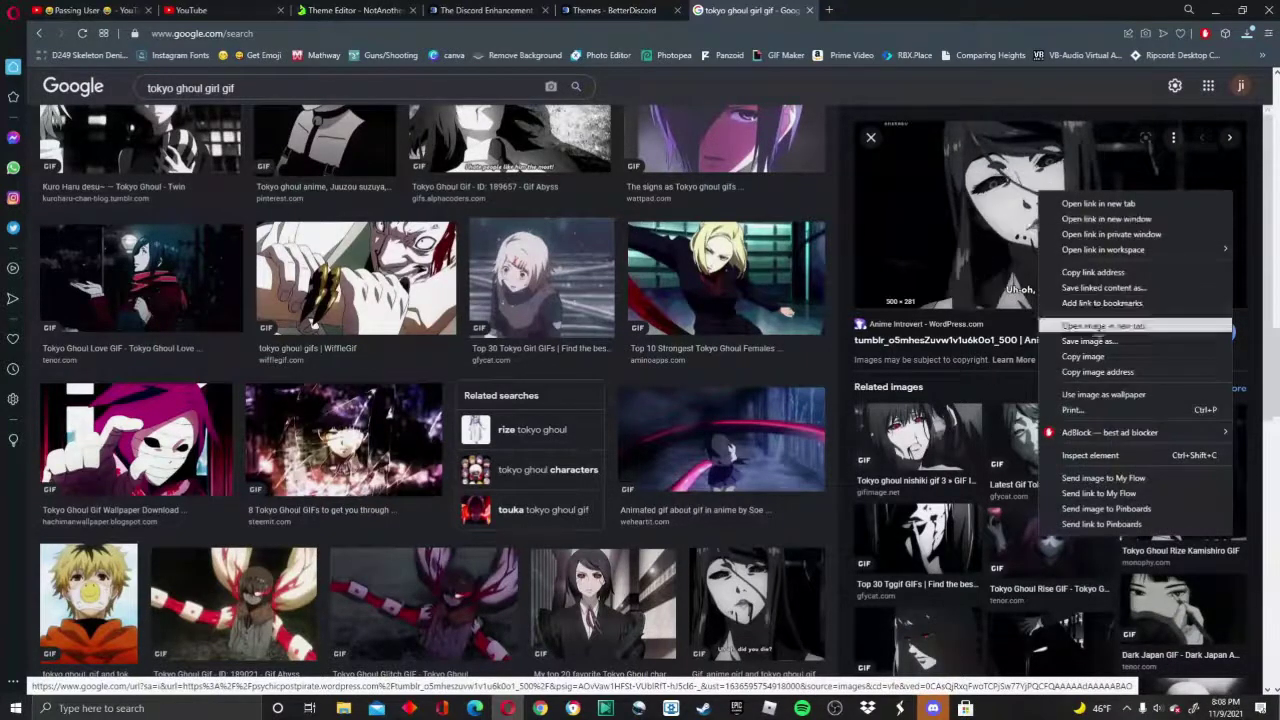
left_click(1100, 350)
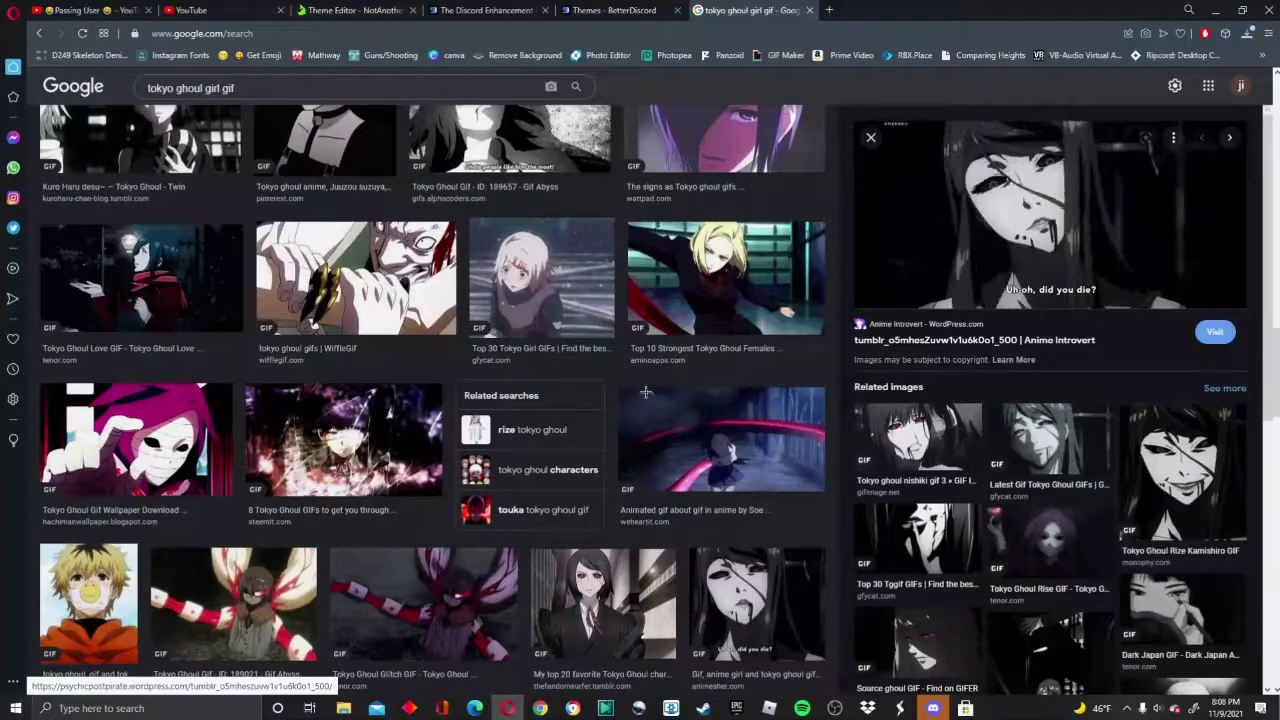
left_click(465, 334)
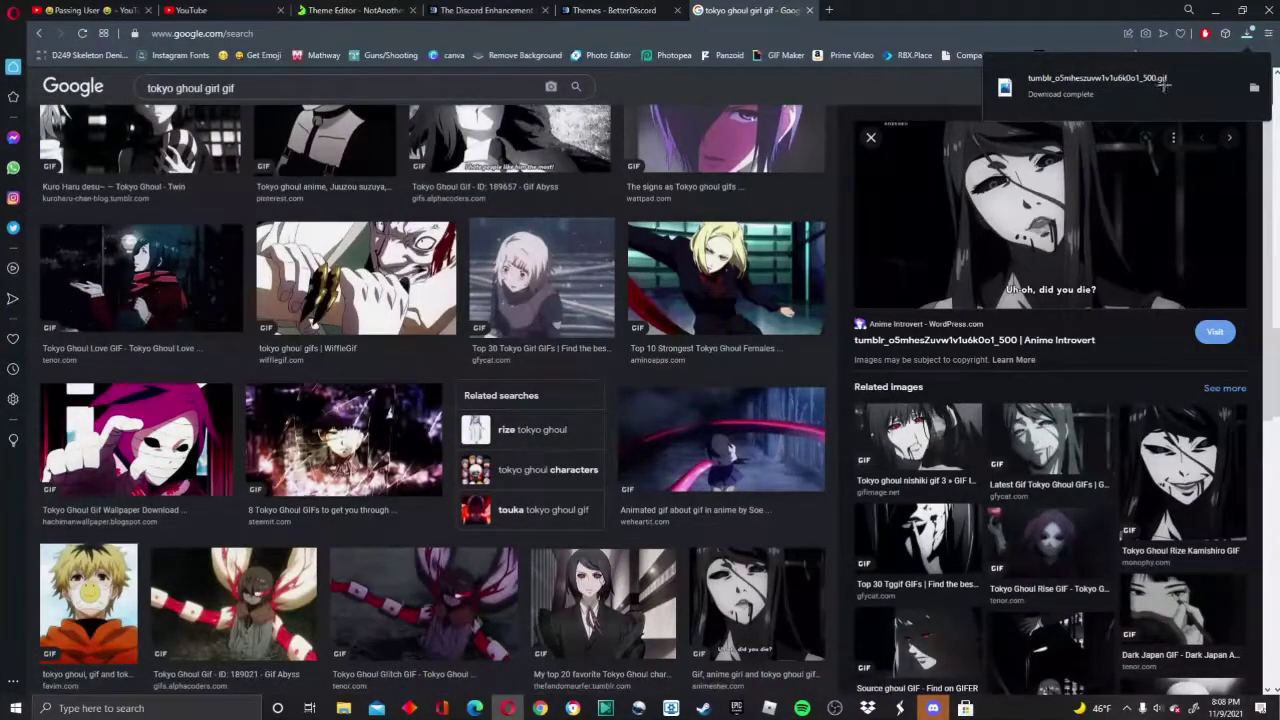
Save the purple-haired 'The signs as Tokyo ghoul gifs' image as images (1).
left_click(783, 148)
right_click(984, 224)
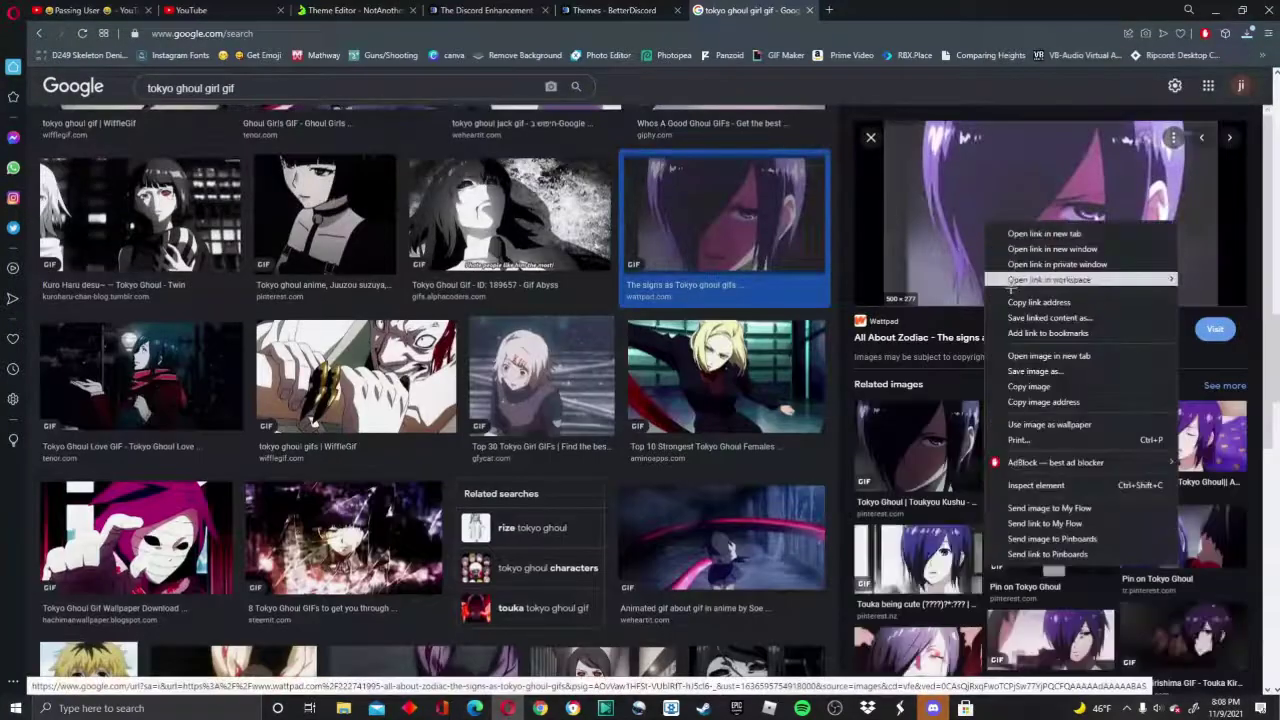
left_click(1030, 371)
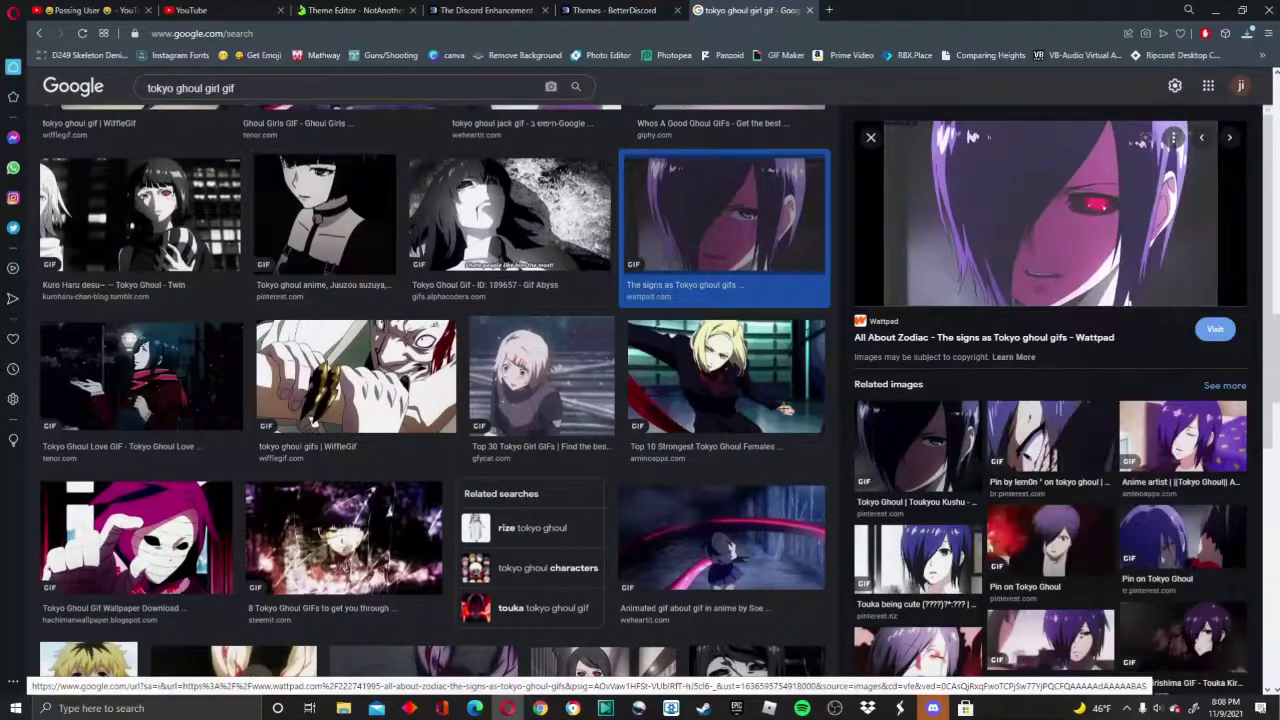
left_click(476, 341)
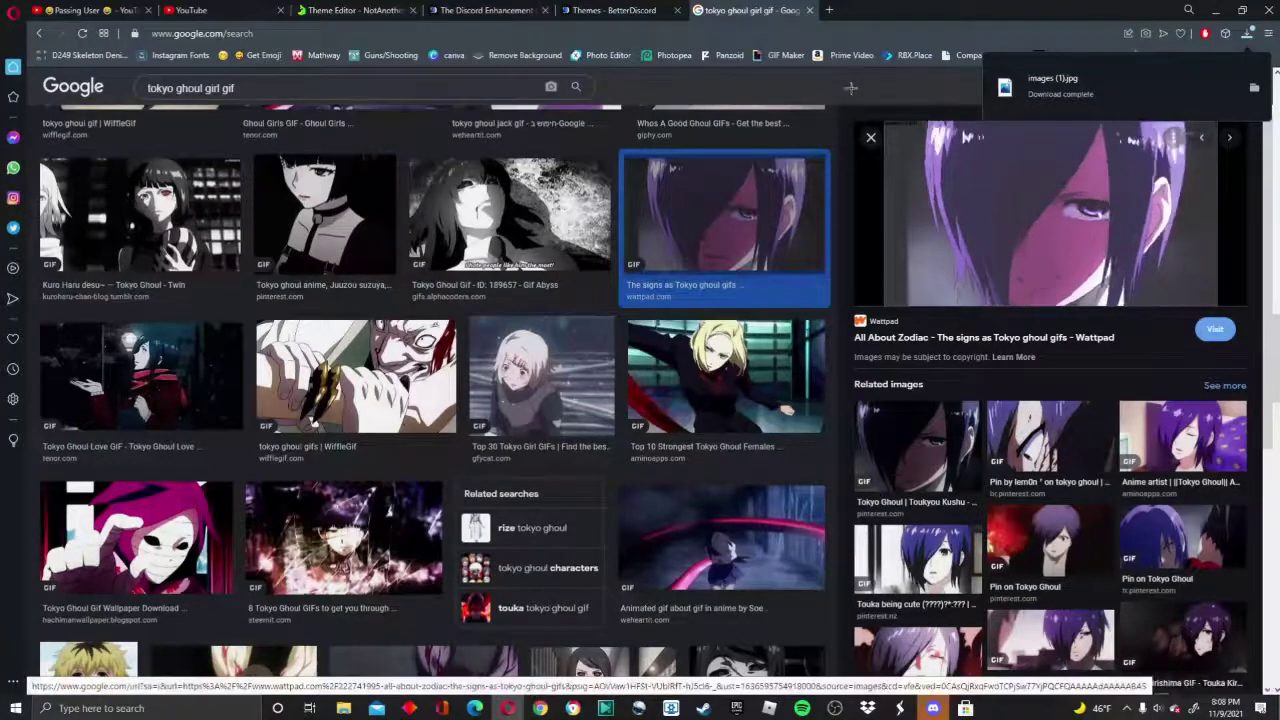
Set the Background Image from the computer to the downloaded tumblr Tokyo Ghoul GIF.
left_click(352, 9)
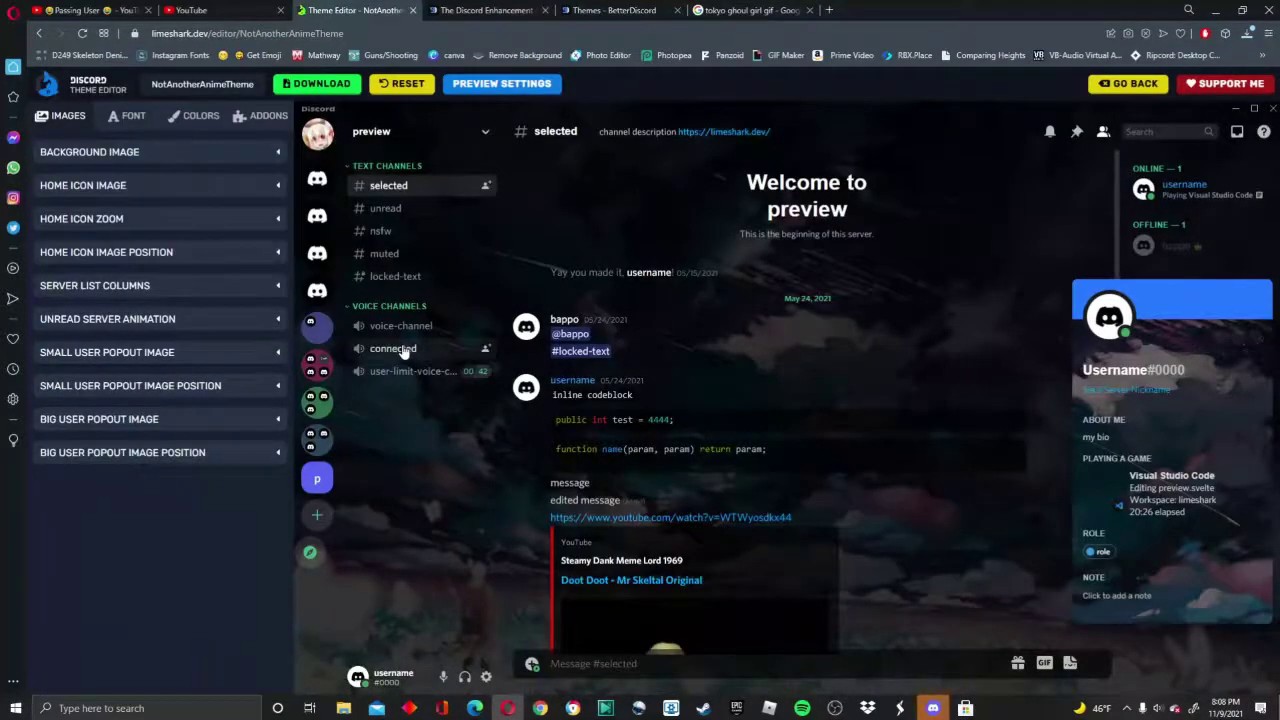
left_click(133, 155)
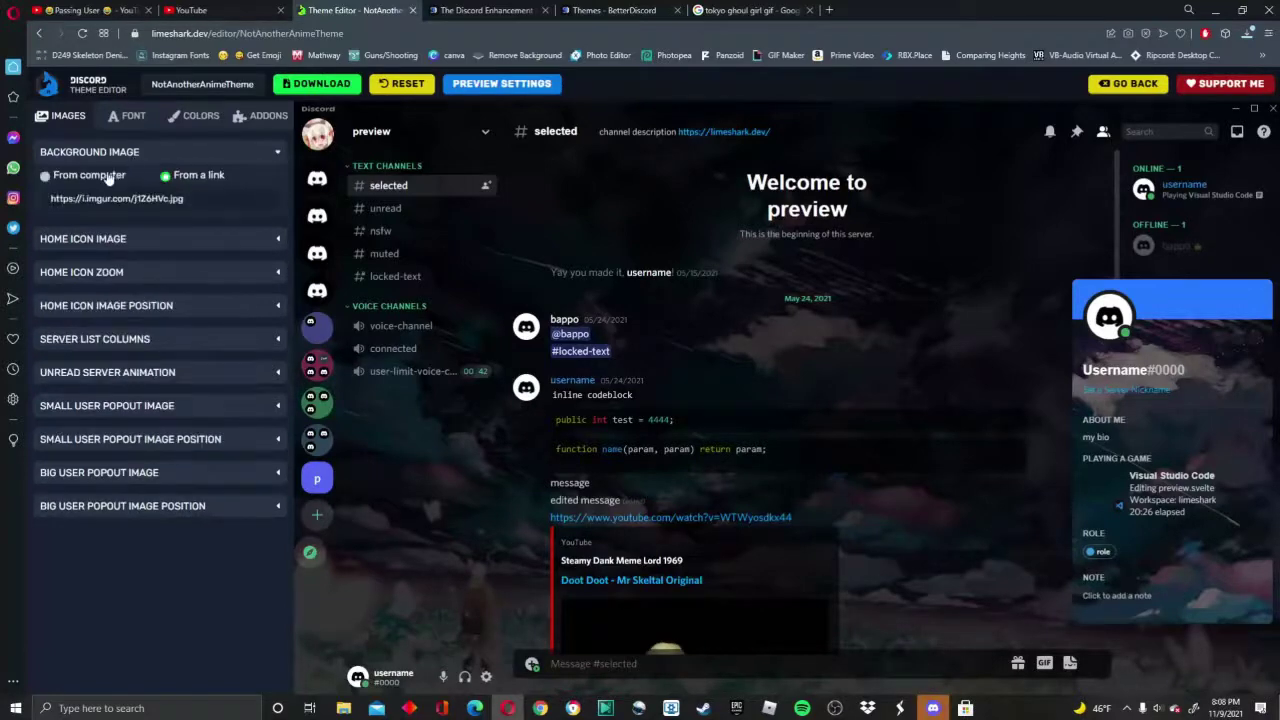
left_click(90, 176)
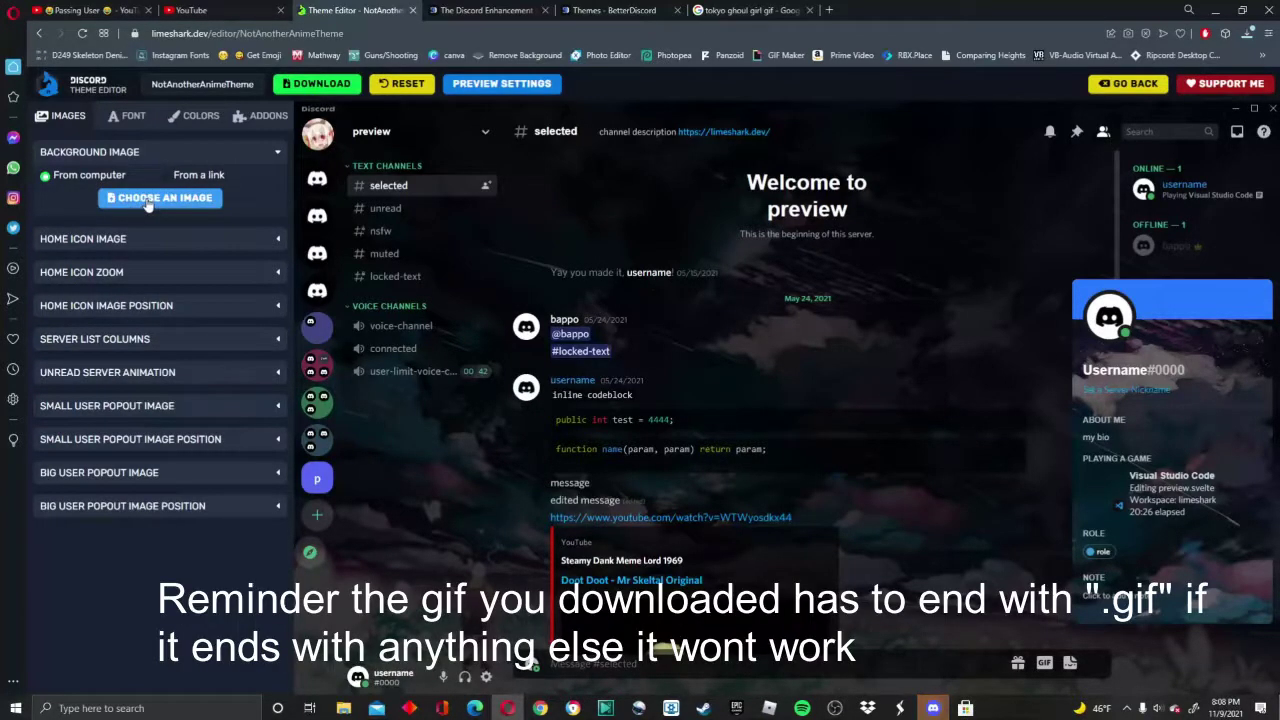
left_click(150, 199)
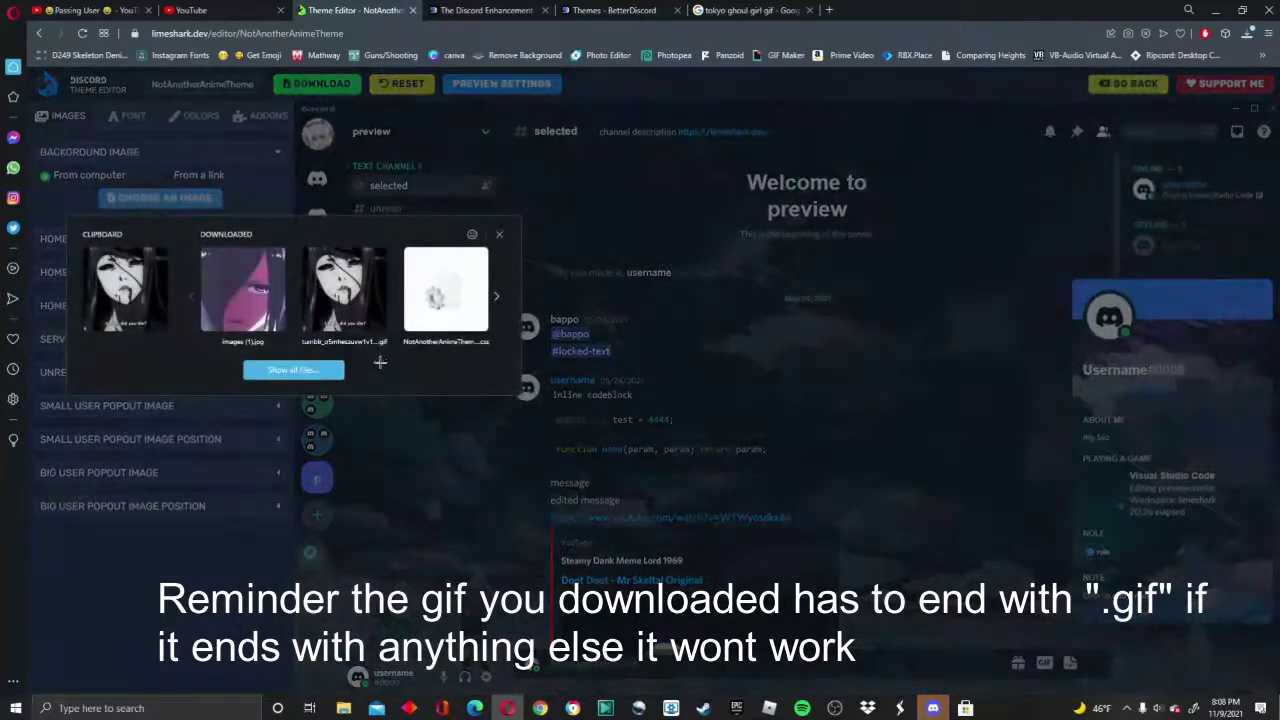
left_click(344, 307)
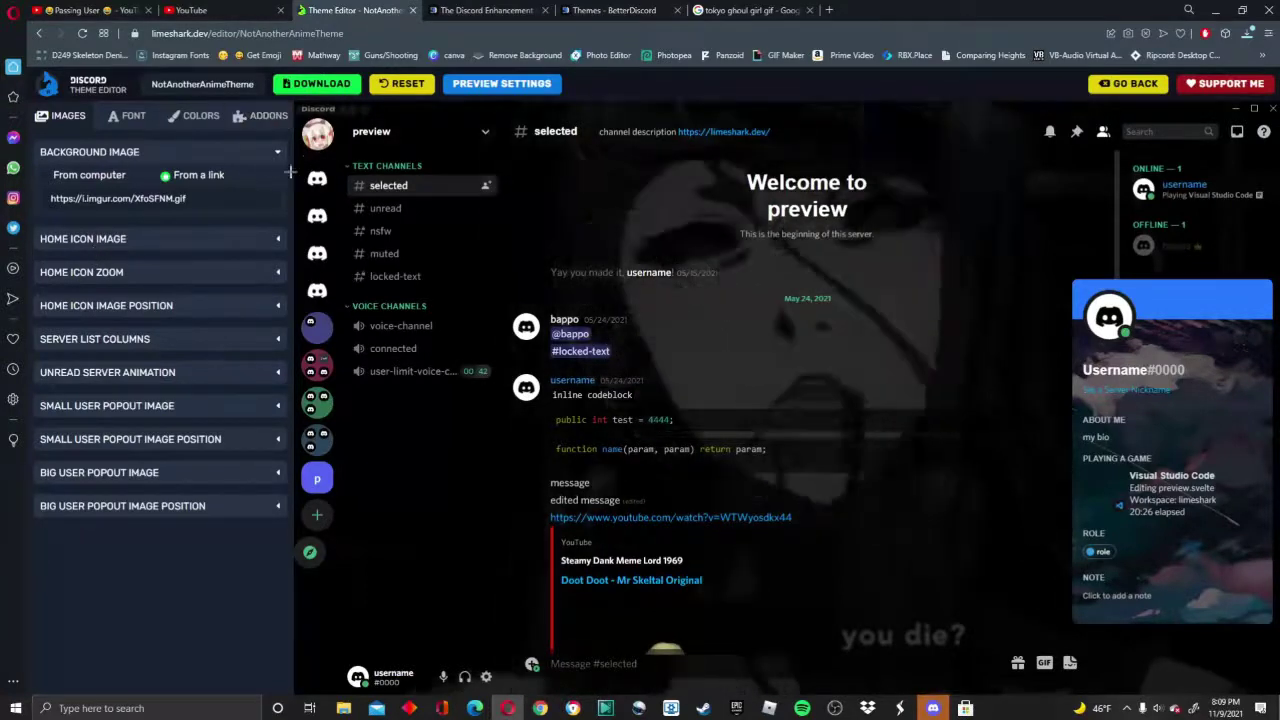
Set the Home Icon Image from the computer to images.jpg from the Downloaded carousel.
left_click(136, 242)
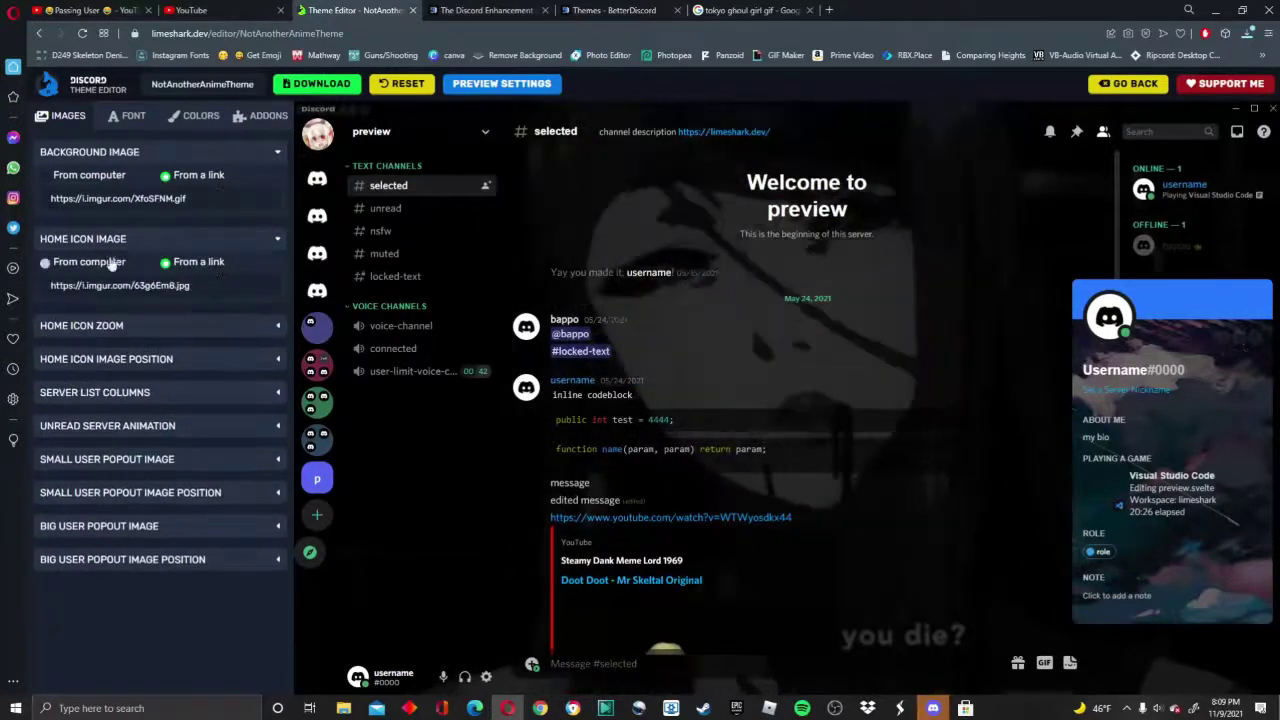
left_click(112, 262)
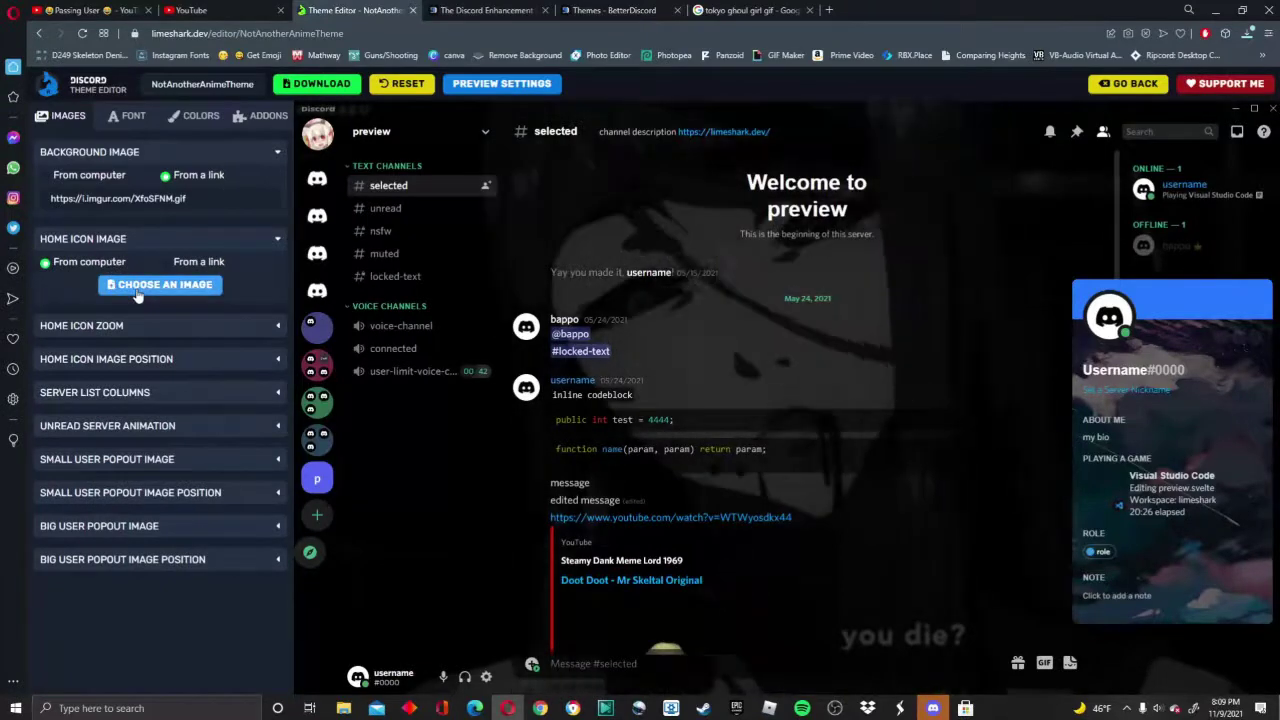
left_click(150, 286)
left_click(499, 386)
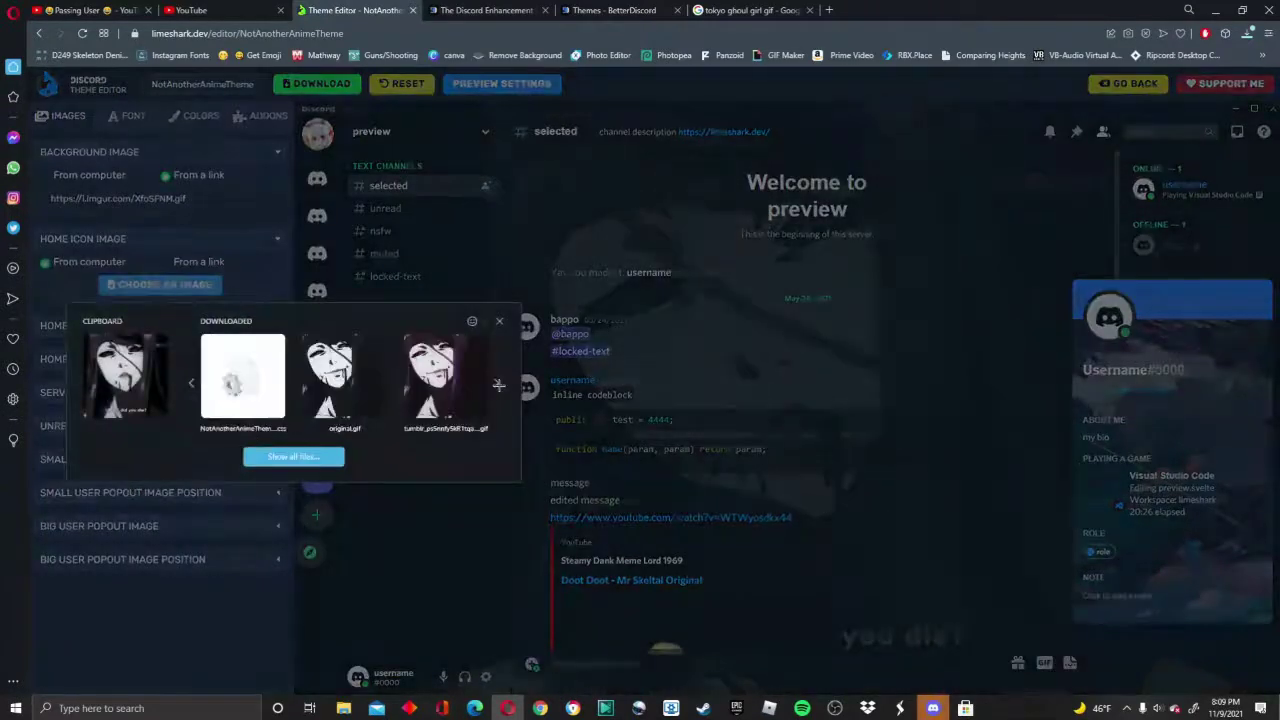
left_click(499, 384)
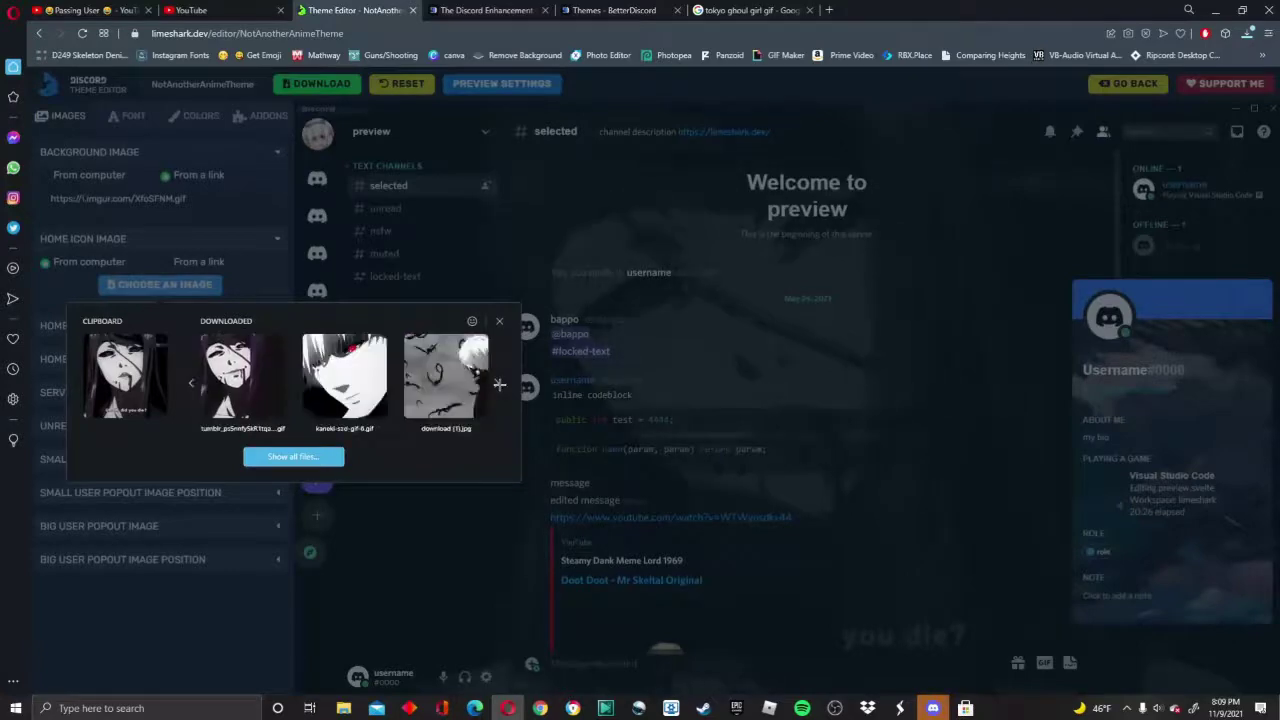
left_click(499, 384)
left_click(499, 384)
left_click(499, 384)
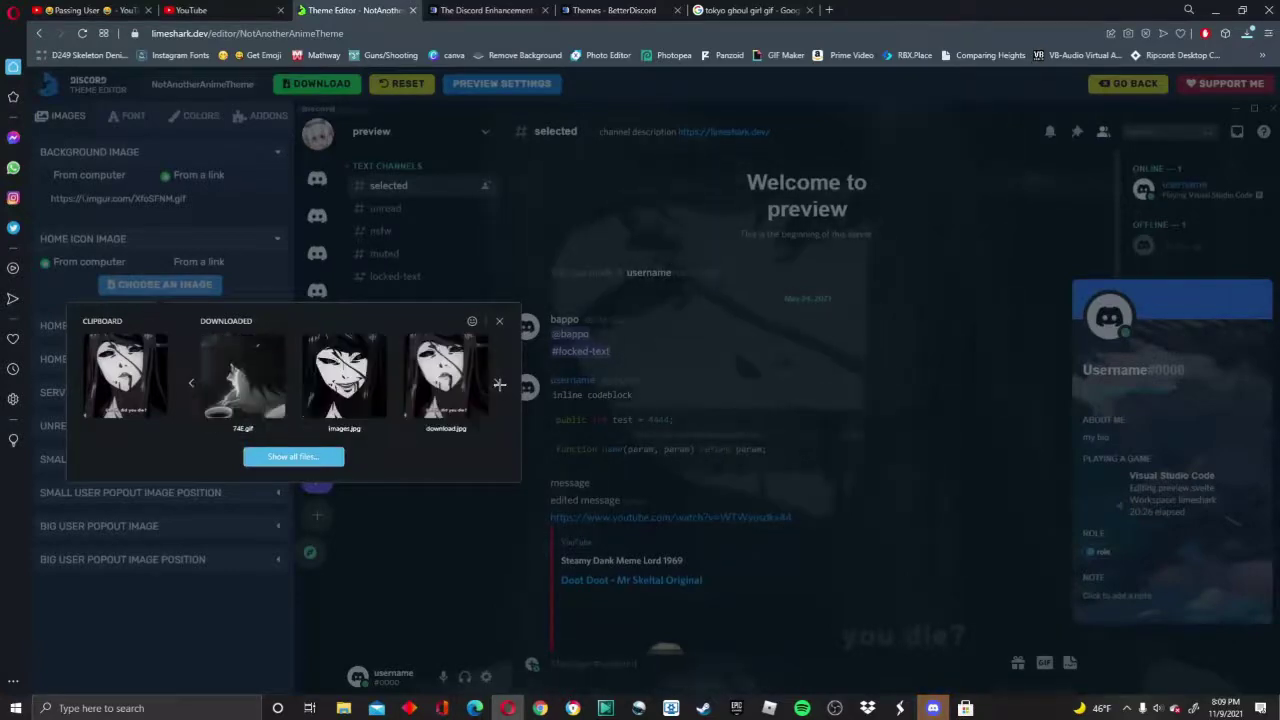
left_click(355, 383)
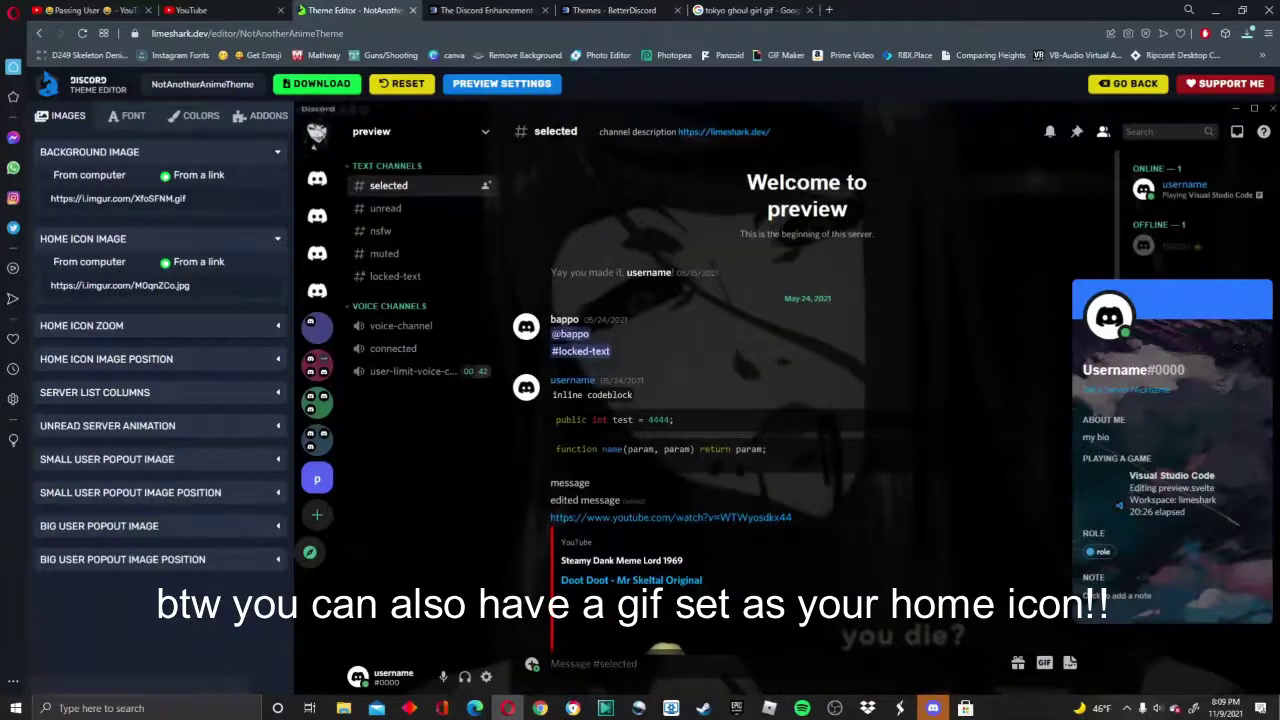
Set the home icon zoom slider to 100.
left_click(148, 326)
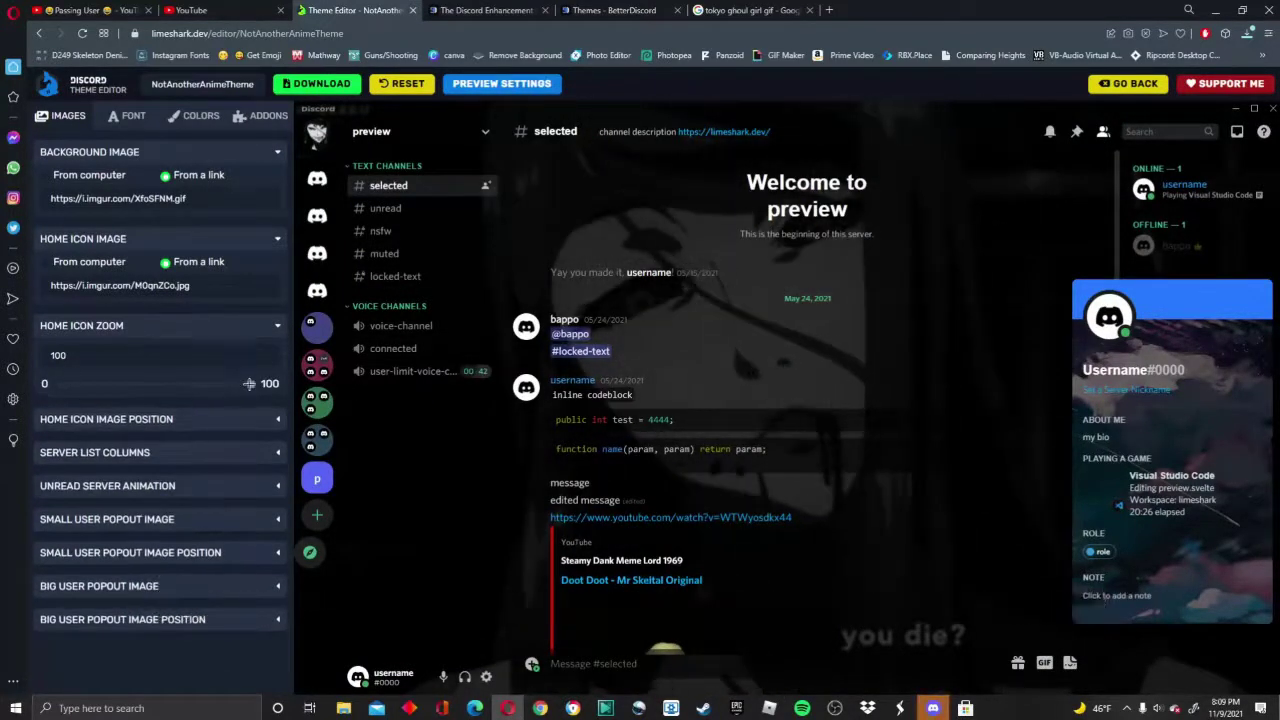
left_click_drag(218, 383, 98, 383)
left_click_drag(98, 383, 333, 393)
Use the first Clipboard anime picture as the Small User Popout Image.
left_click(78, 530)
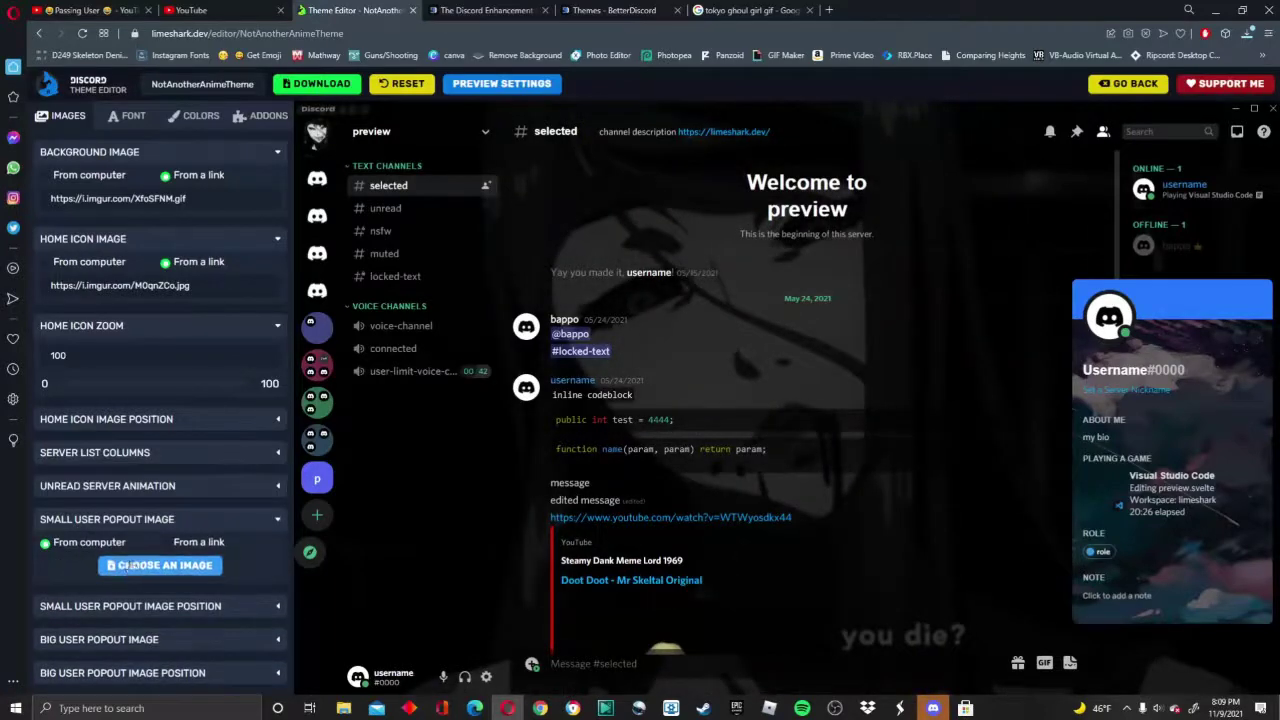
left_click(132, 565)
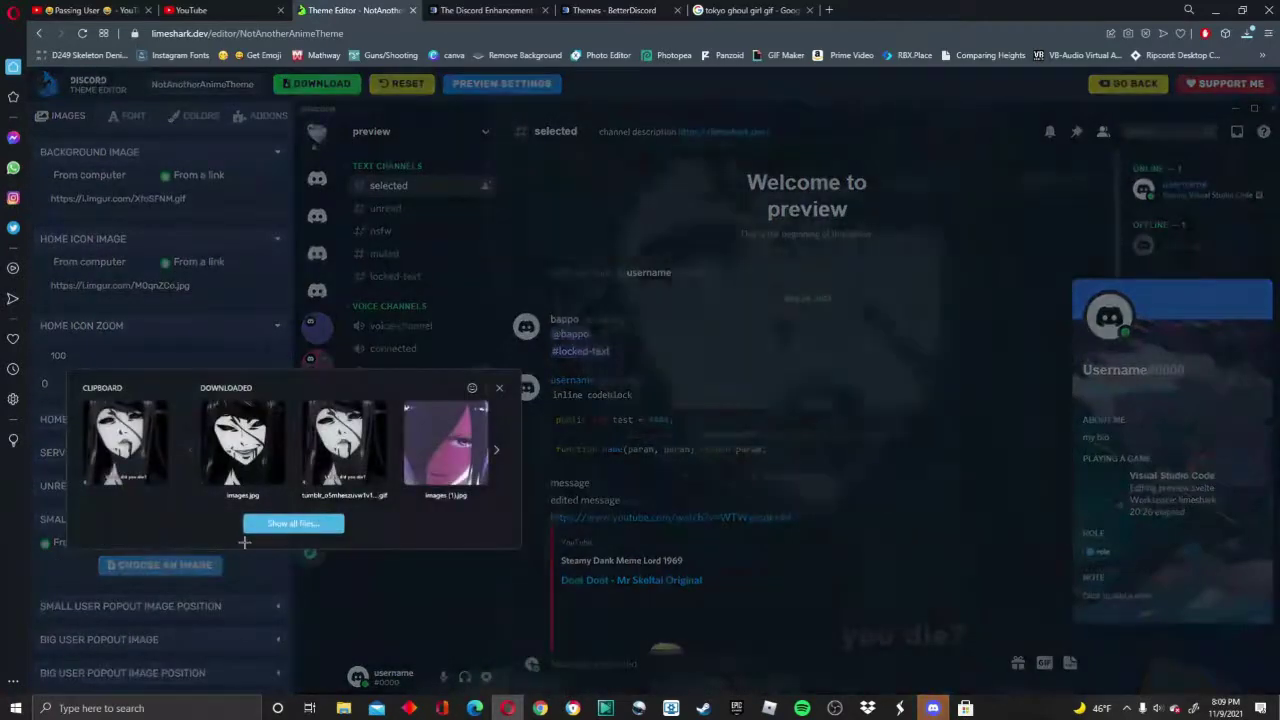
left_click(137, 471)
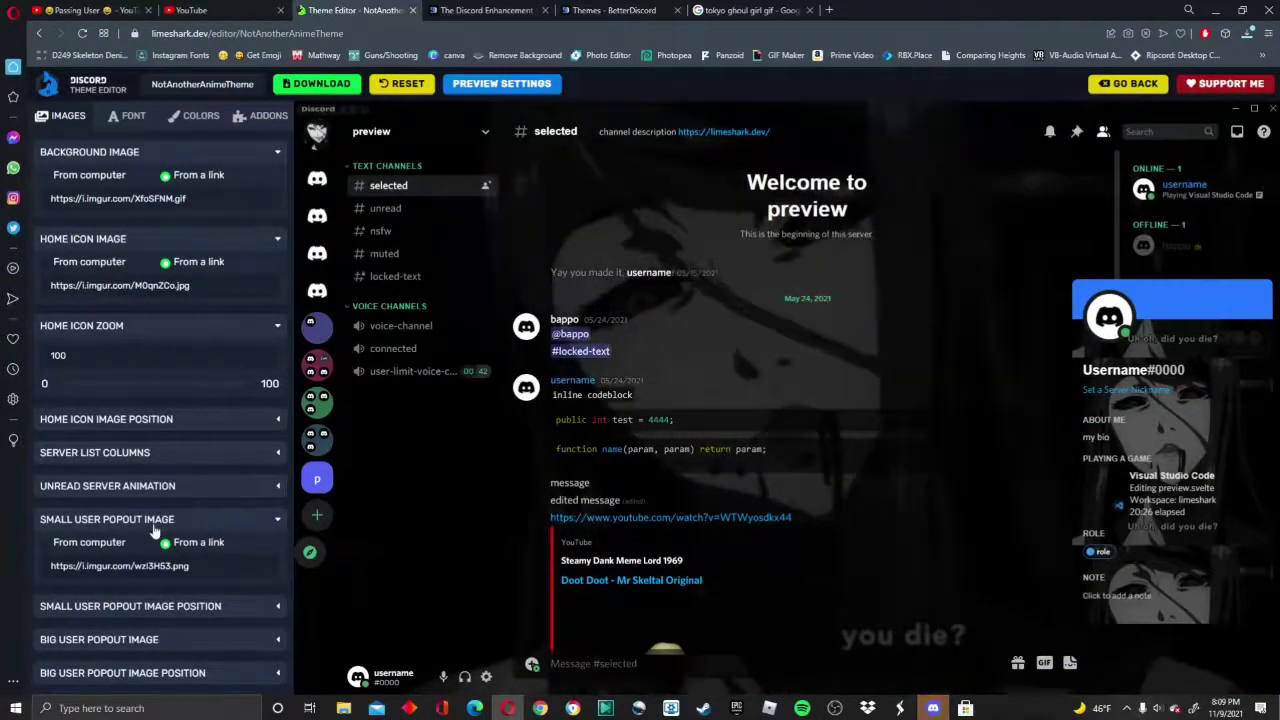
Try a font size of 36, restore it to 100, then bring up COLORS.
left_click(135, 117)
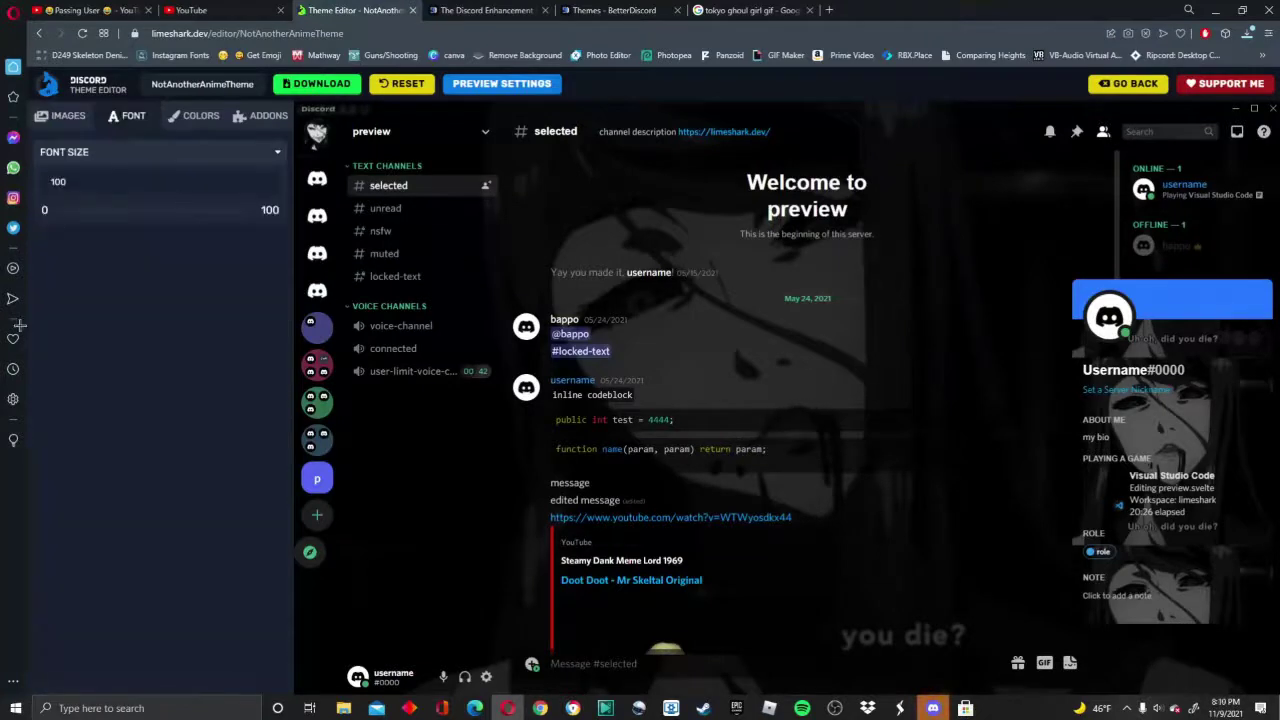
left_click_drag(210, 210, 129, 210)
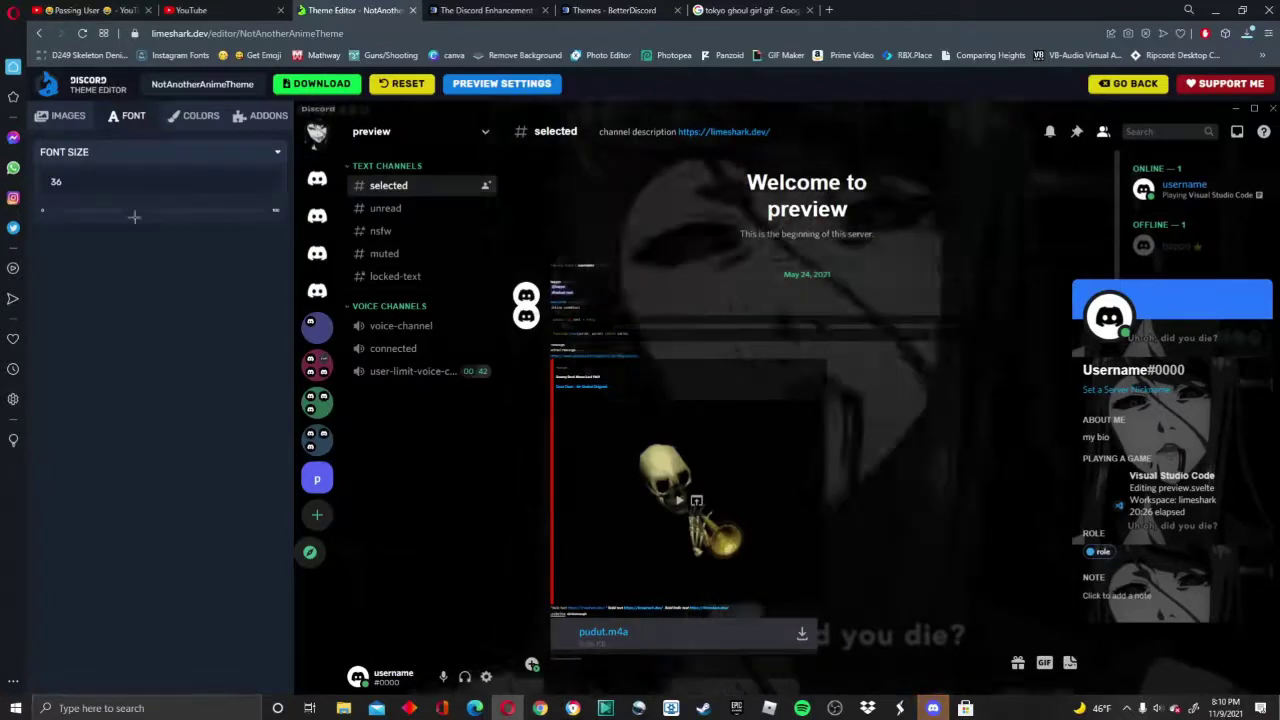
left_click_drag(233, 212, 274, 212)
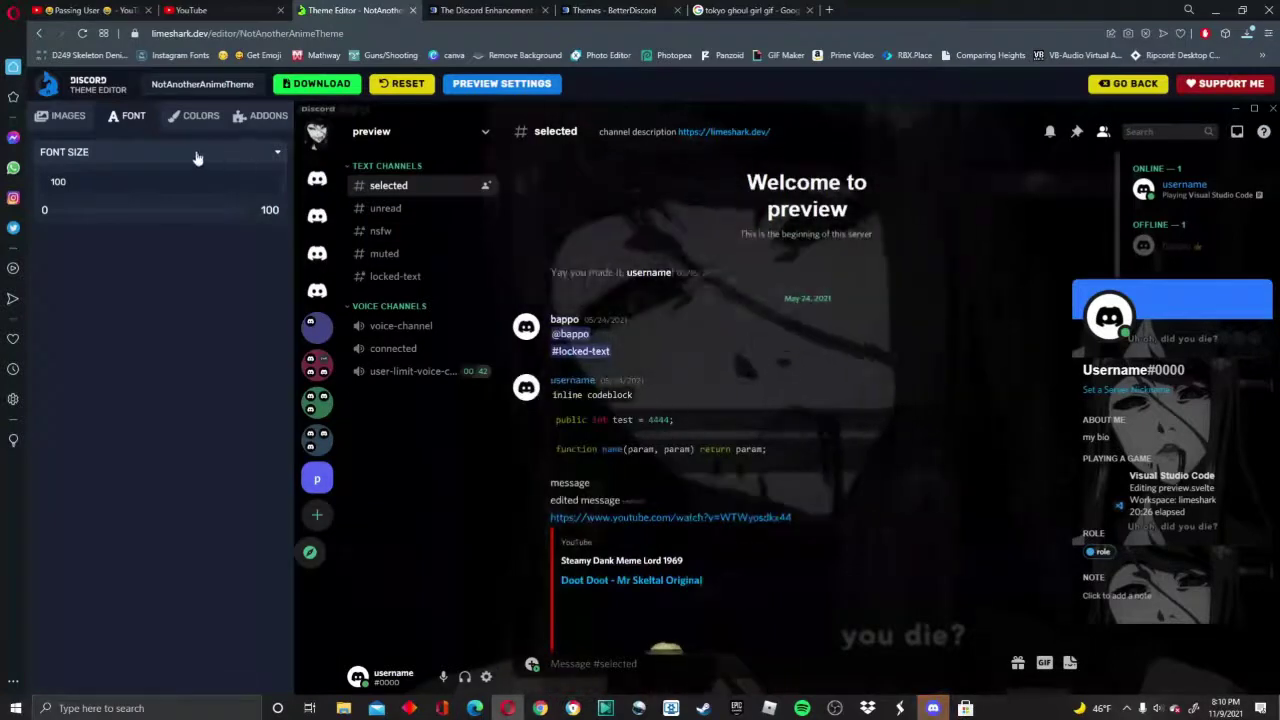
left_click(195, 116)
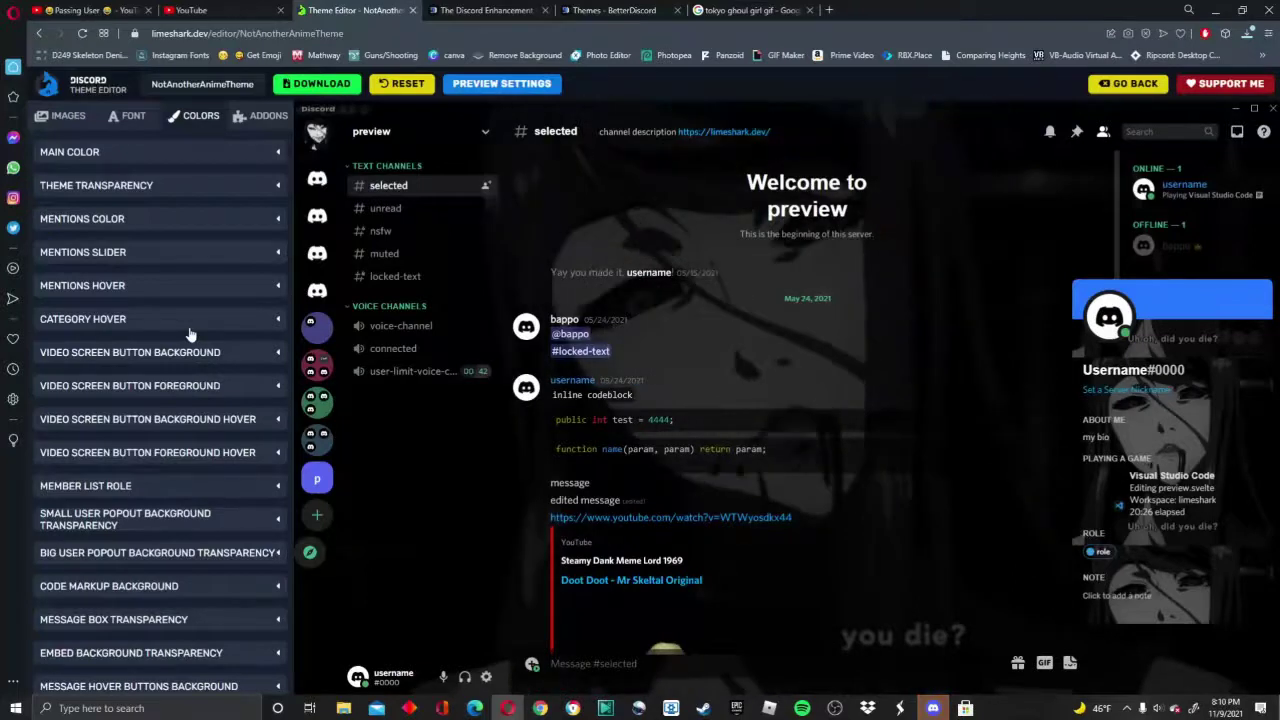
Set the Emoji Menu colour to near-black #0A0A0AFF.
scroll(131, 437, "down", 3)
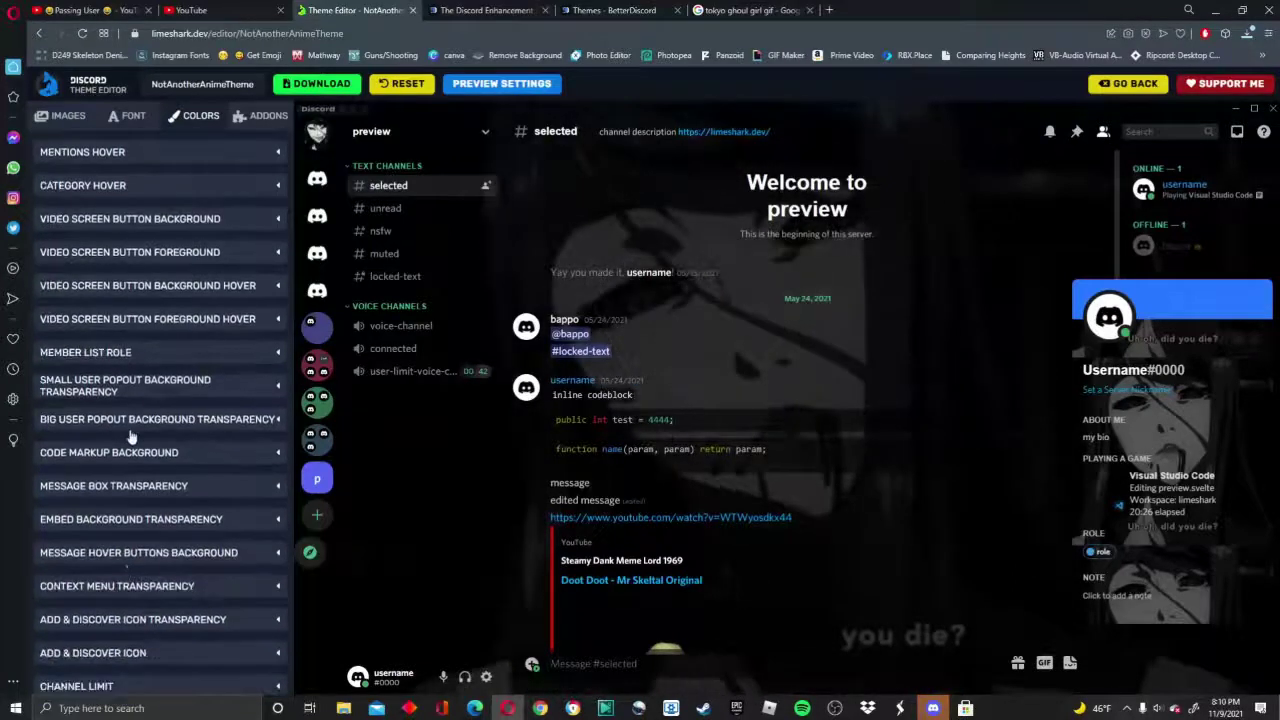
scroll(150, 452, "down", 5)
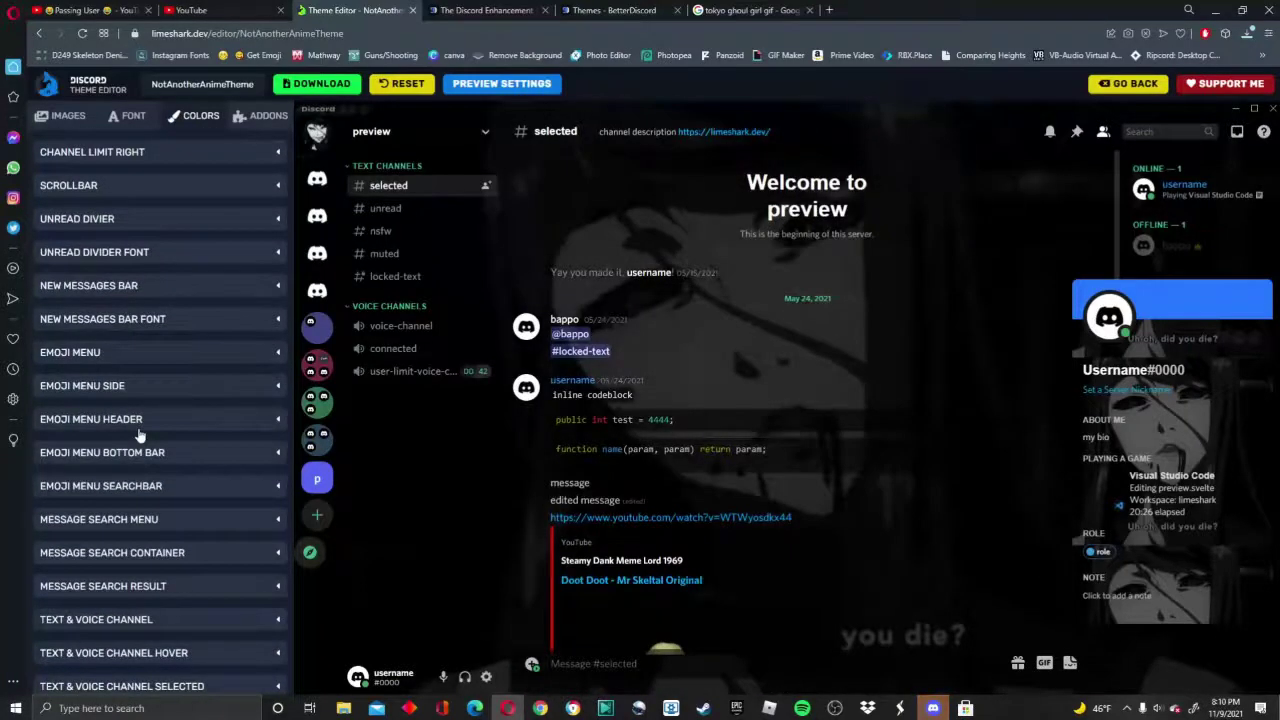
scroll(118, 462, "down", 3)
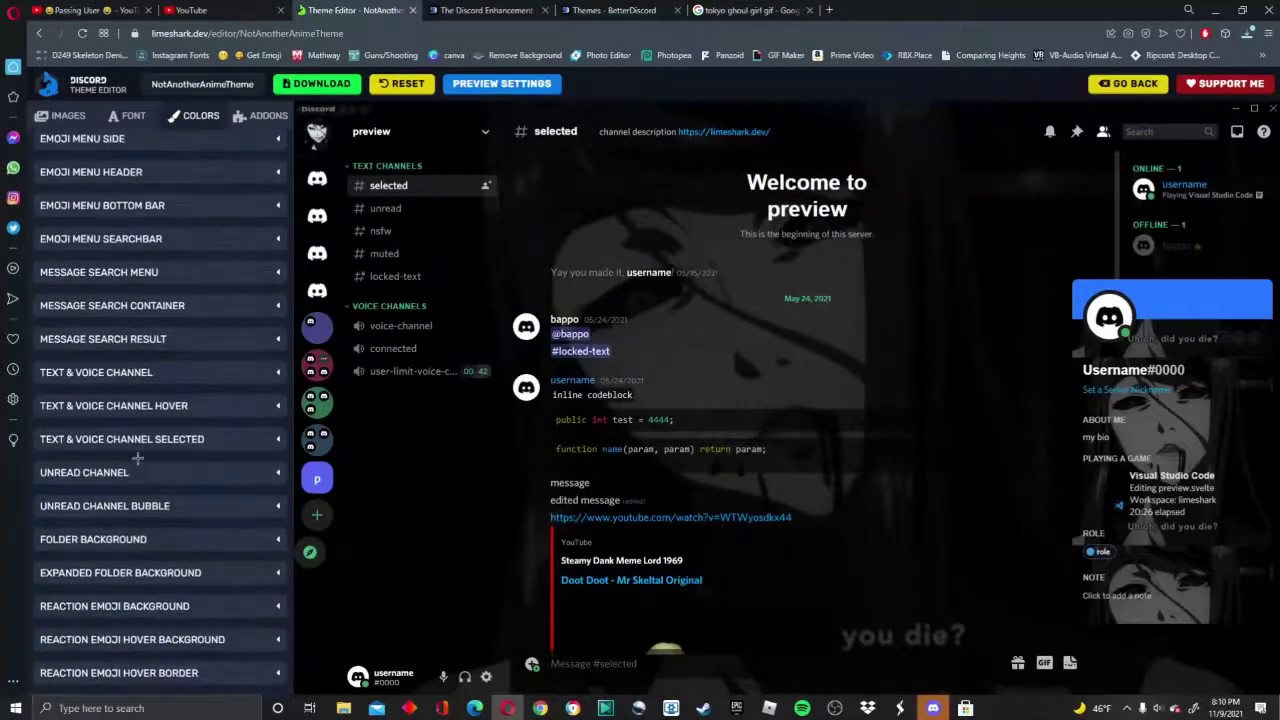
scroll(140, 453, "up", 3)
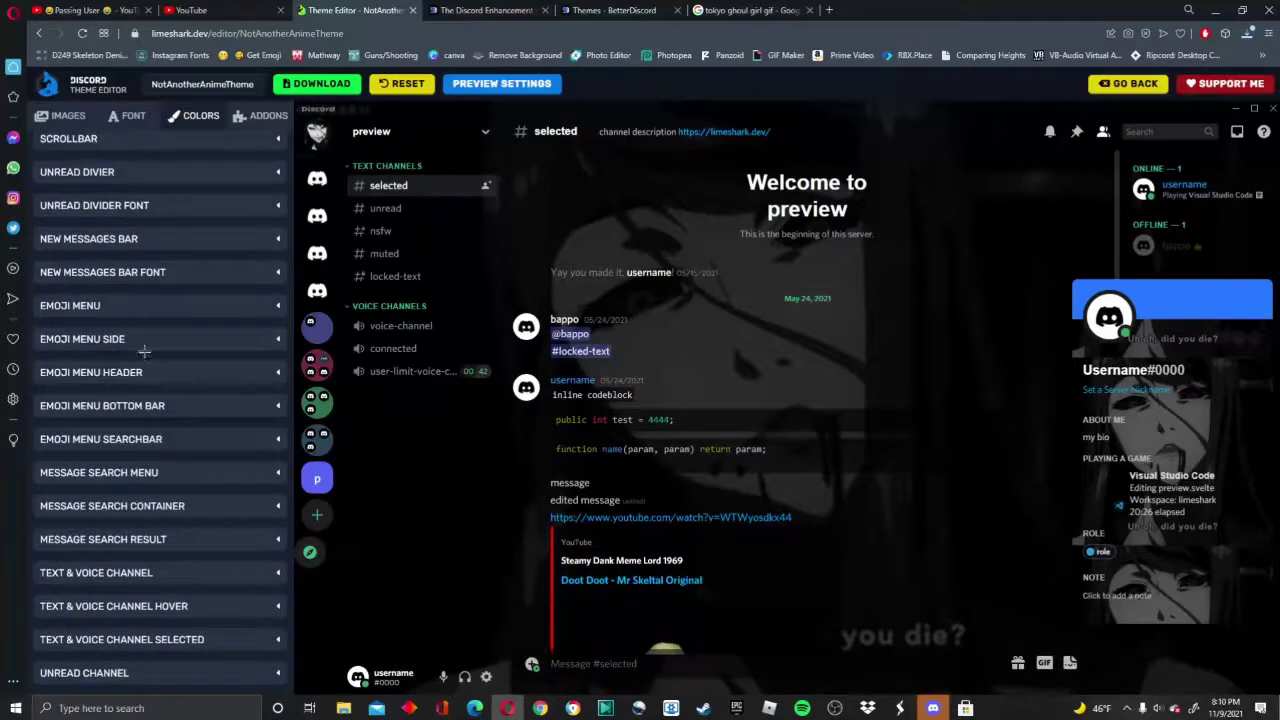
left_click(126, 308)
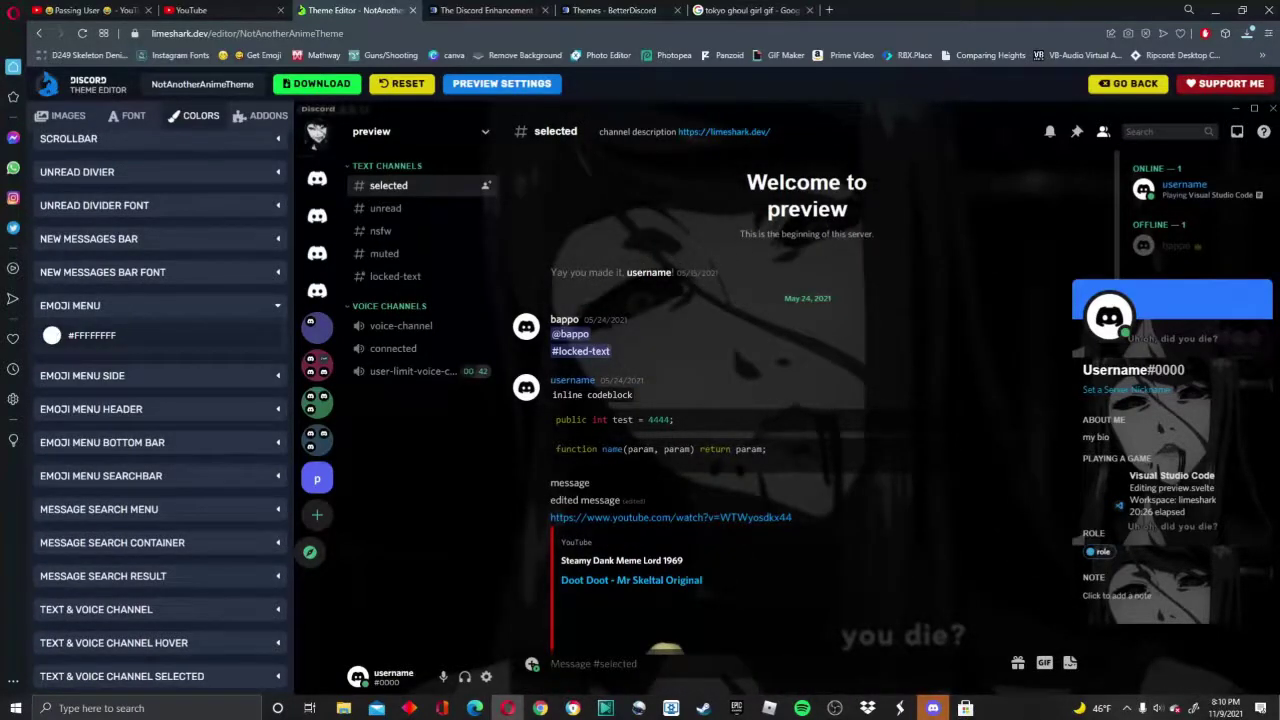
left_click(51, 335)
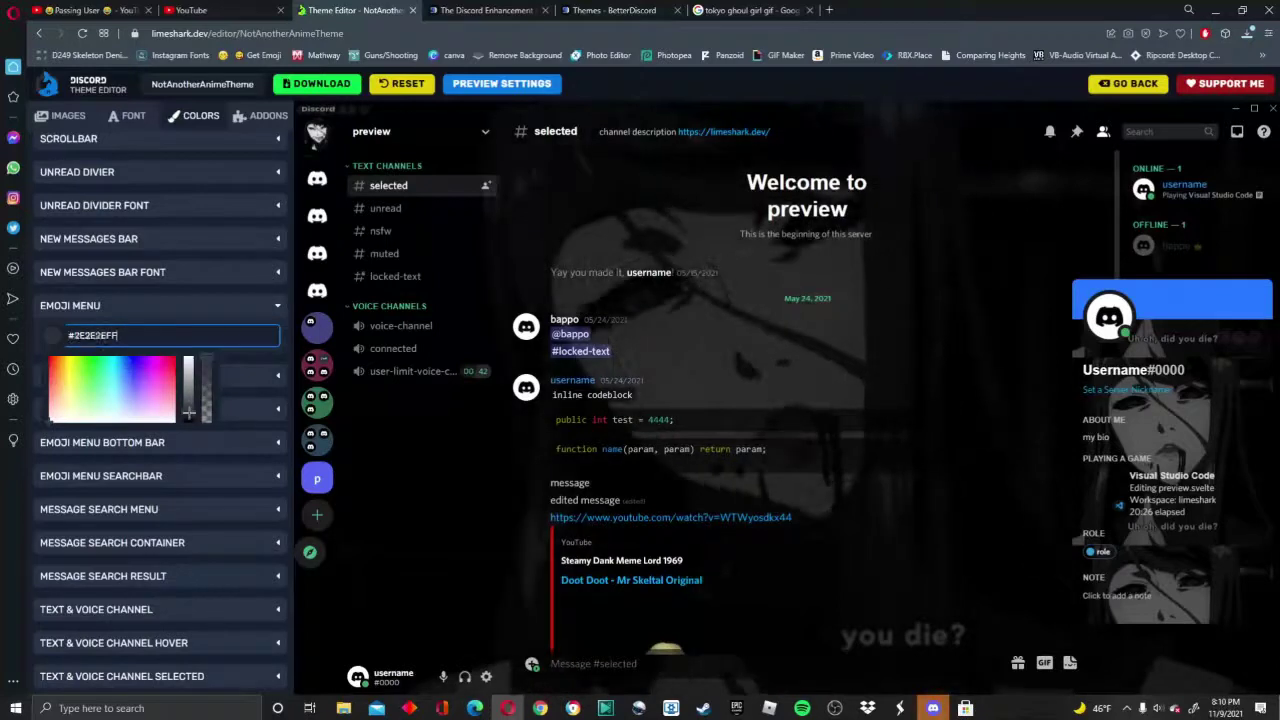
left_click(375, 352)
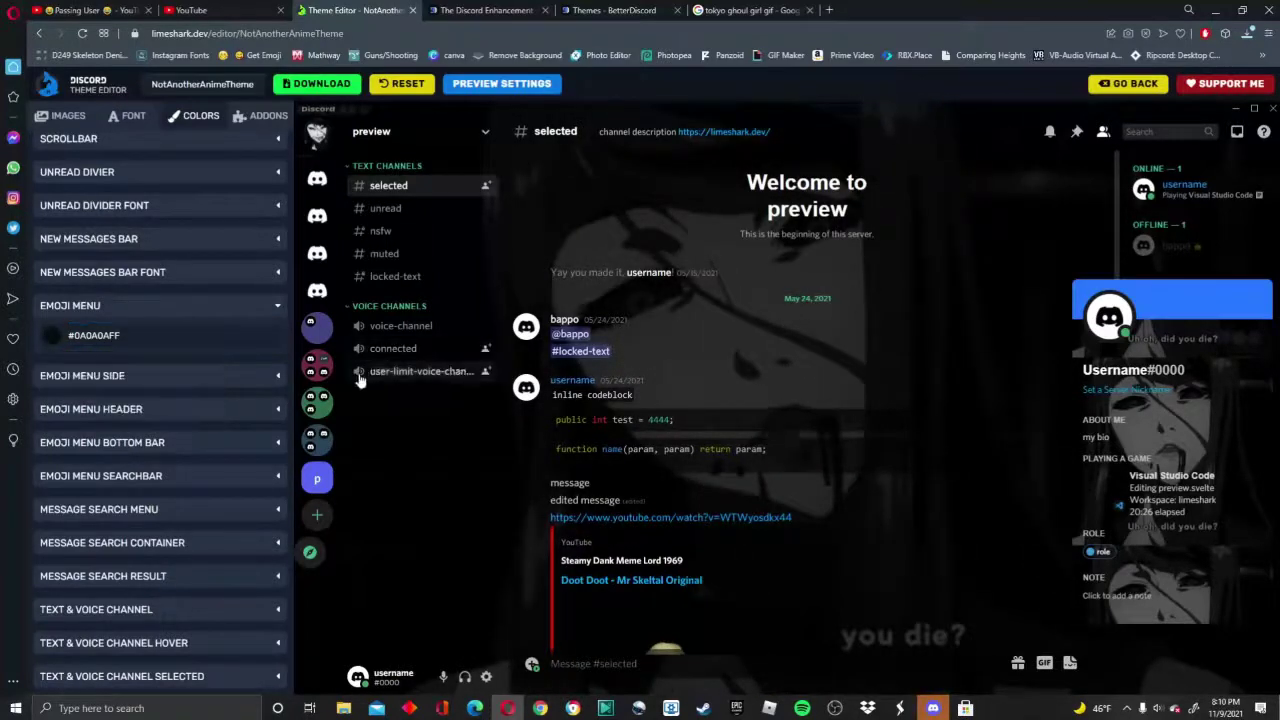
Open the Emoji Menu Side colour chooser, then return to the IMAGES settings.
left_click(119, 380)
left_click(51, 405)
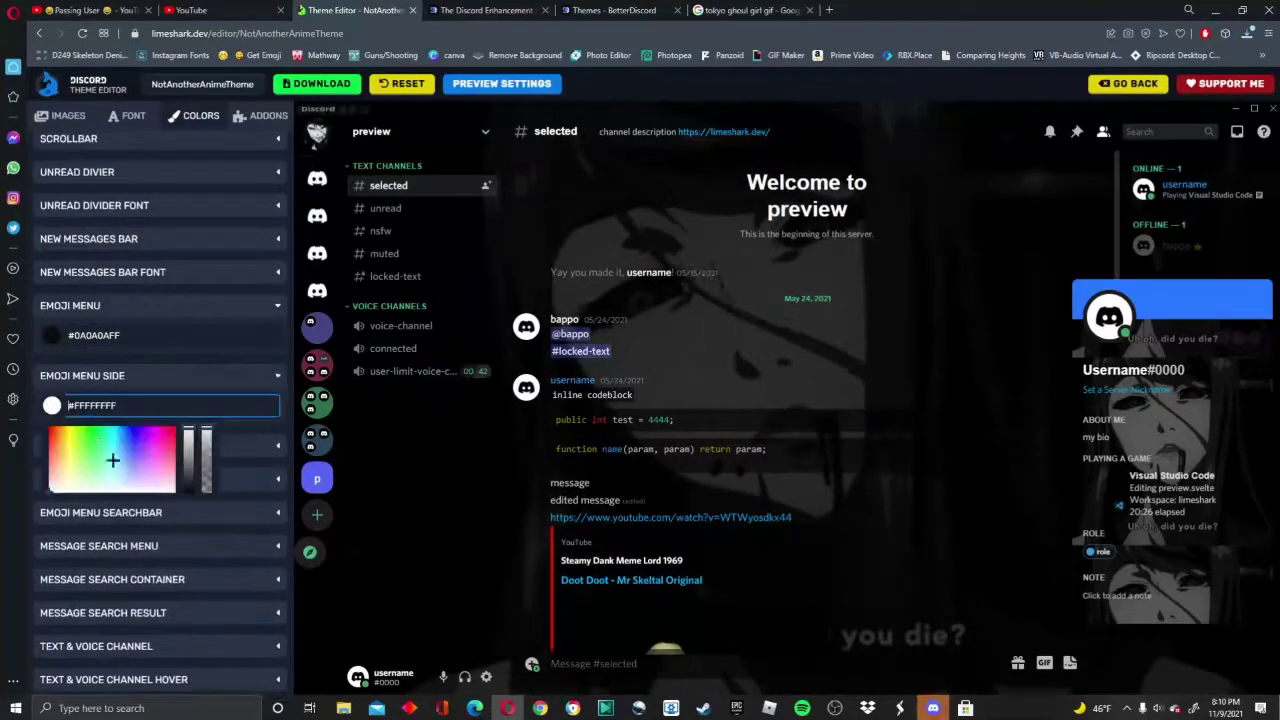
left_click(62, 115)
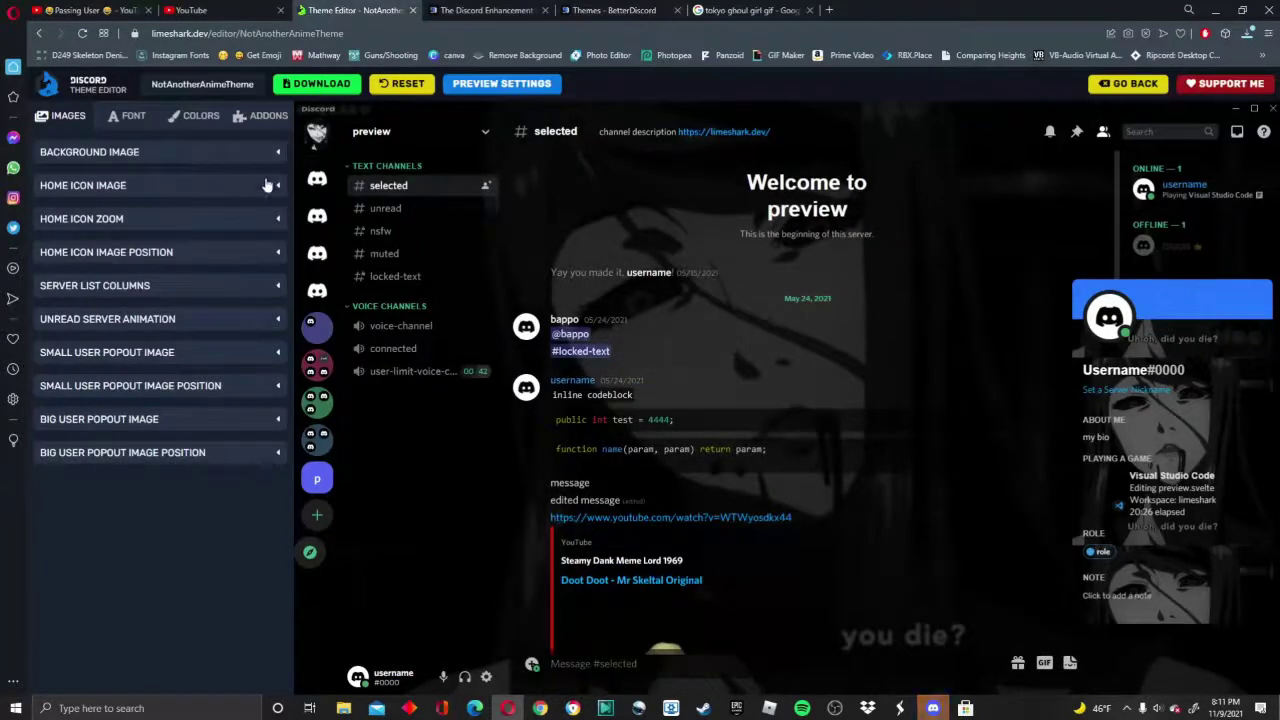
Download the edited theme as NotAnotherAnimeTheme.theme (1).css and place the Downloads folder on the left.
left_click(197, 158)
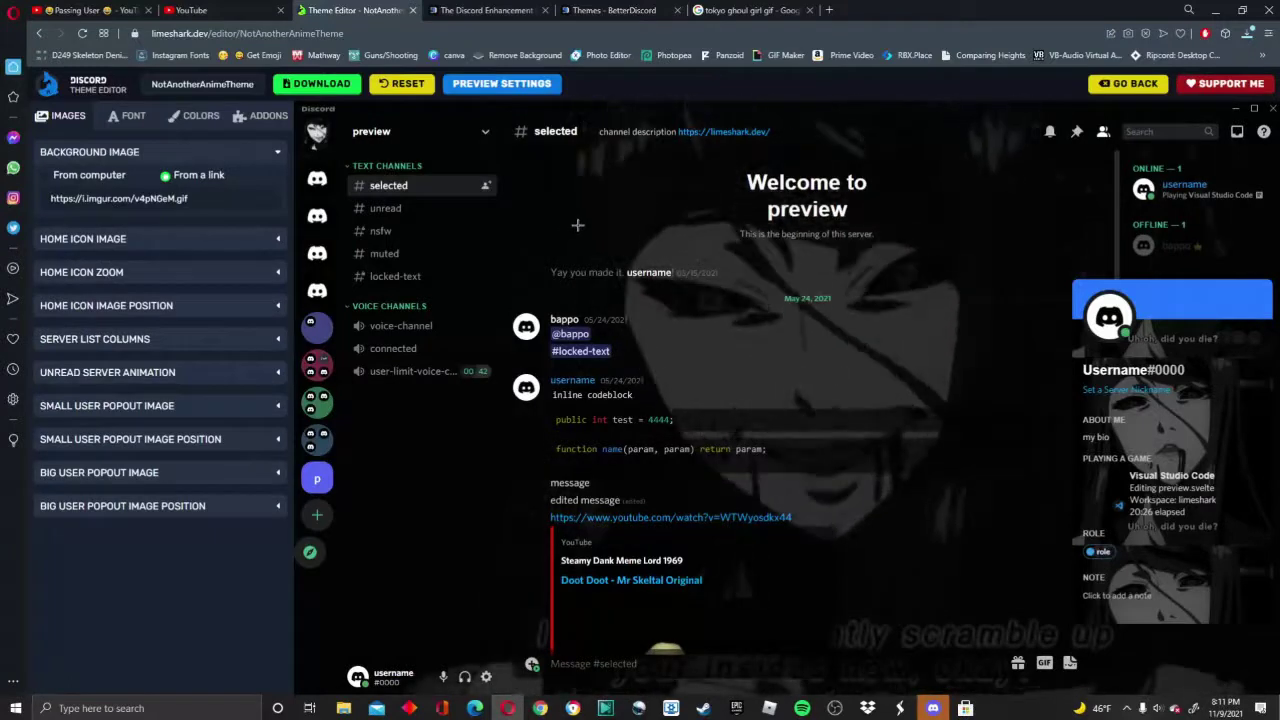
left_click(337, 87)
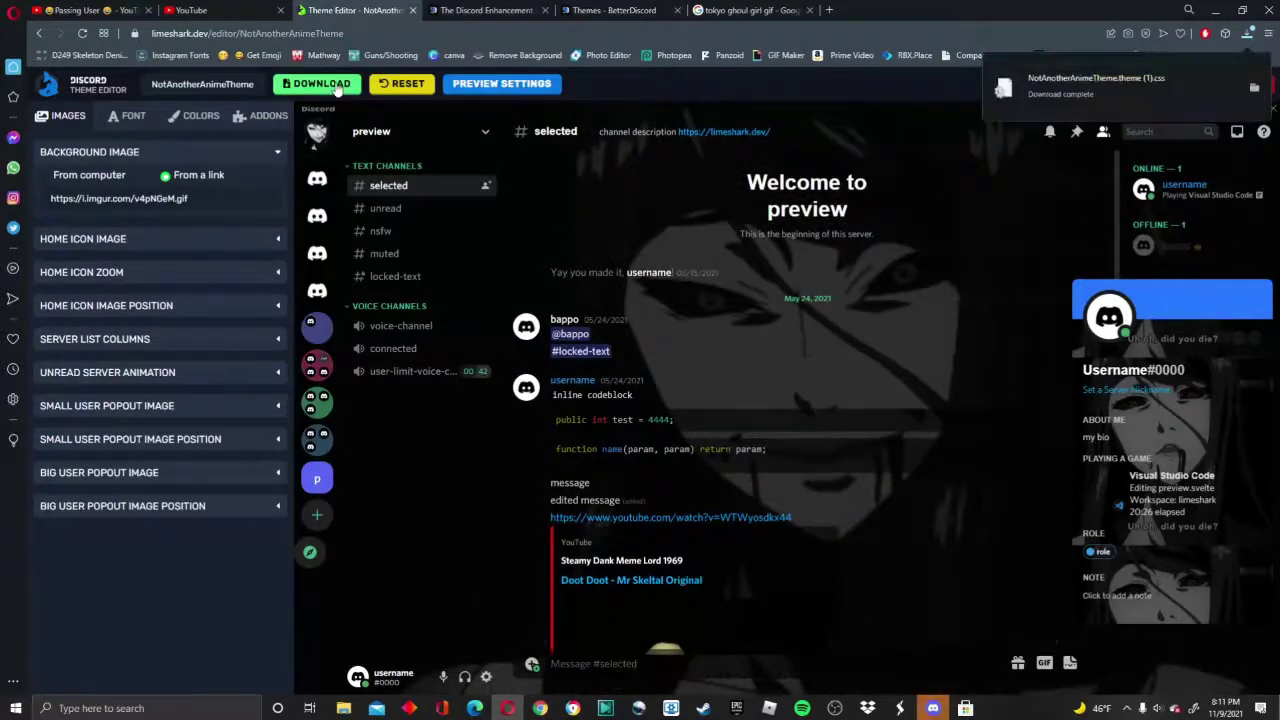
left_click(343, 708)
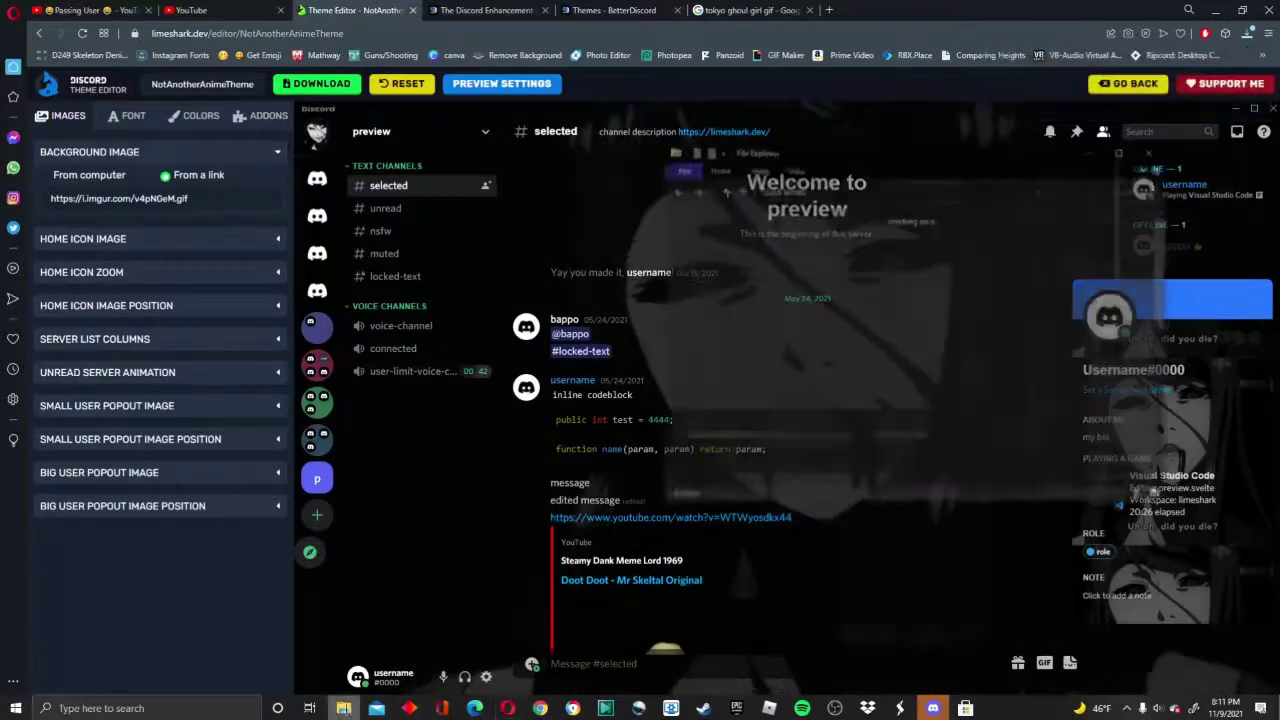
double_click(883, 255)
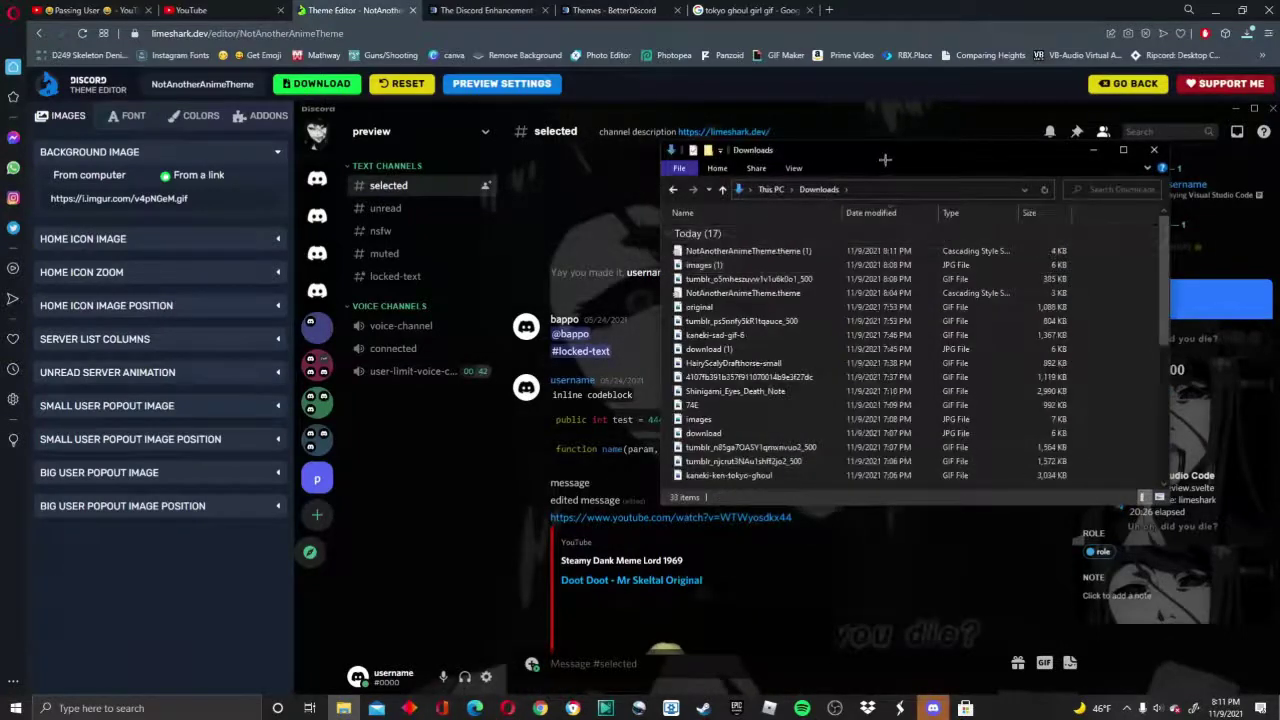
left_click_drag(883, 157, 258, 188)
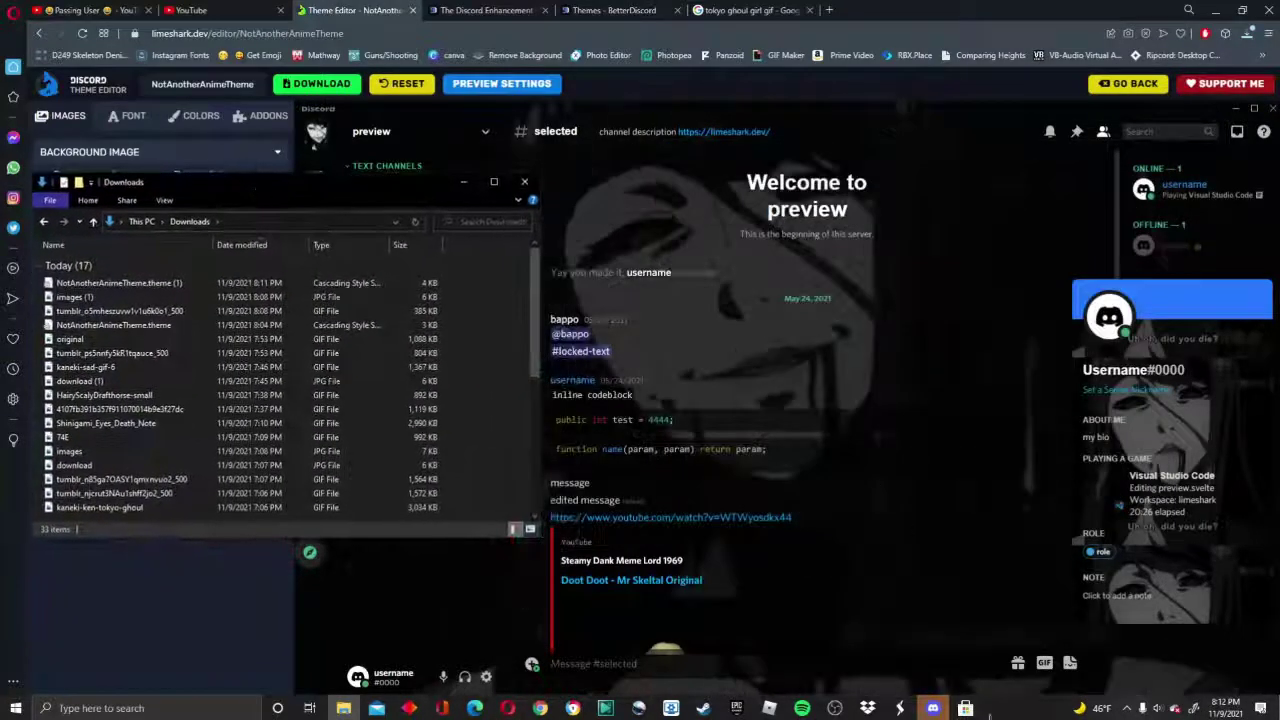
left_click(933, 708)
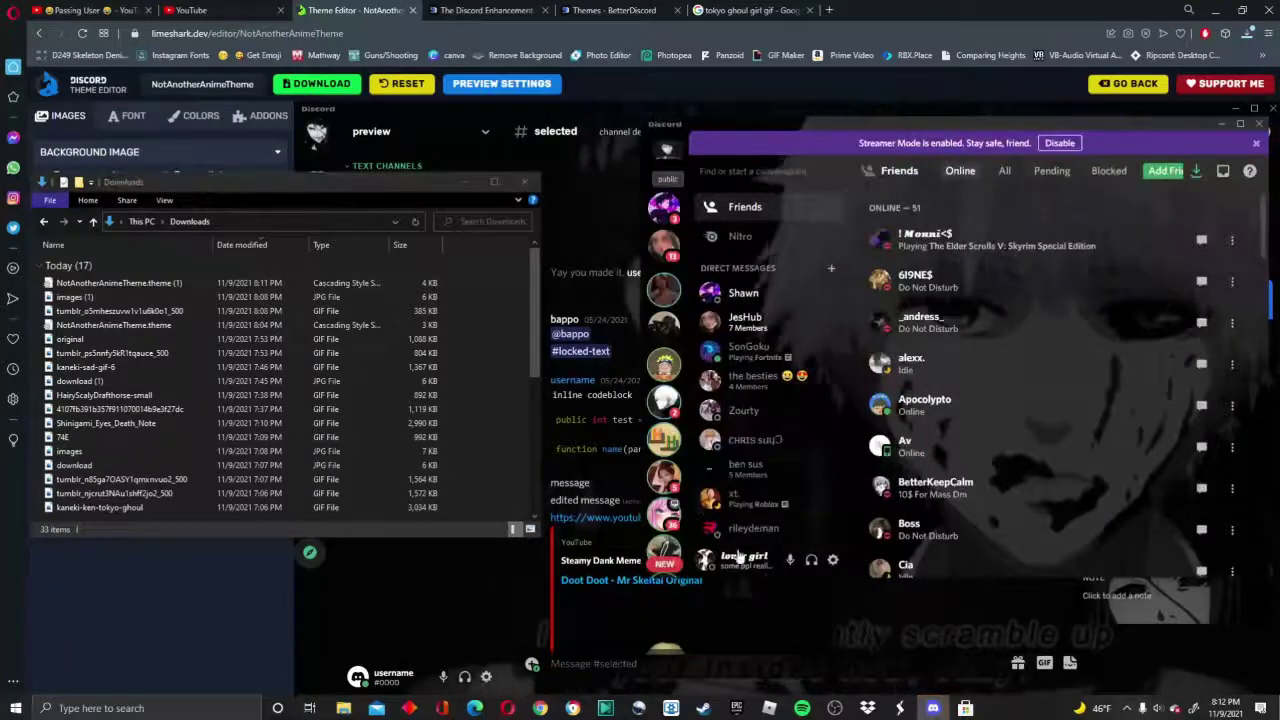
Delete the old NotAnotherAnimeTheme from the BetterDiscord Themes list in User Settings.
left_click(832, 559)
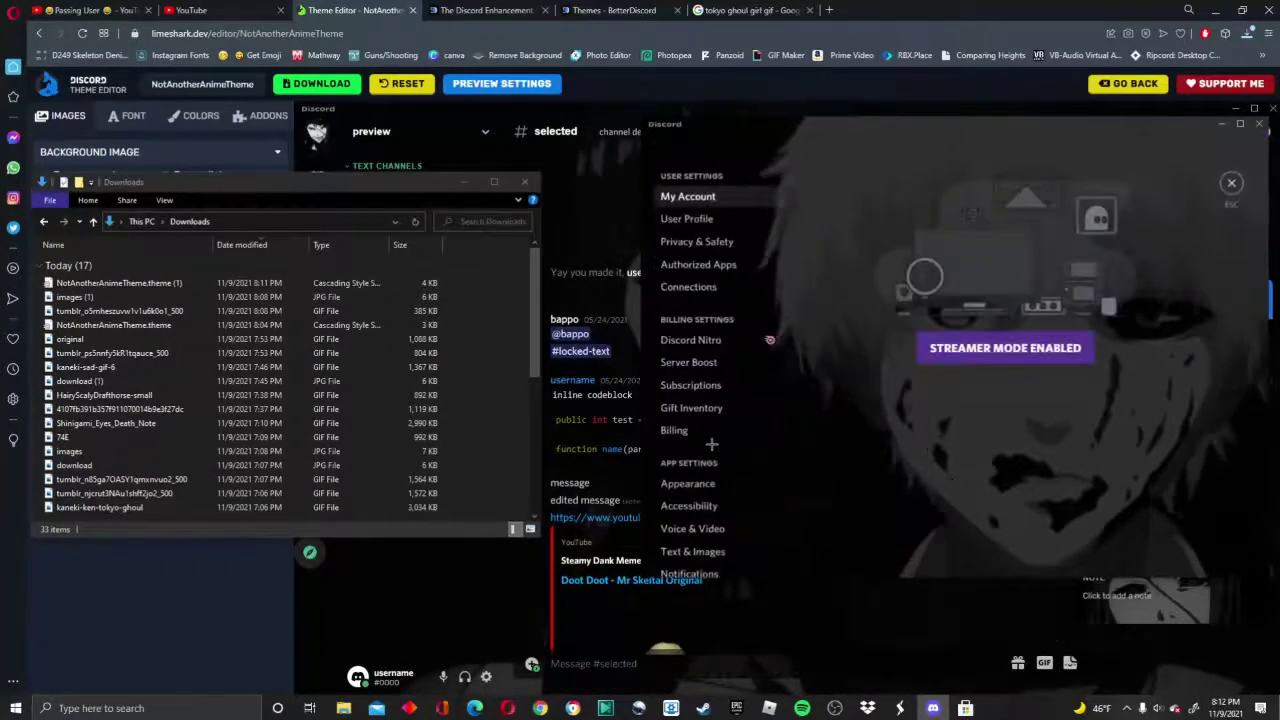
scroll(690, 350, "down", 10)
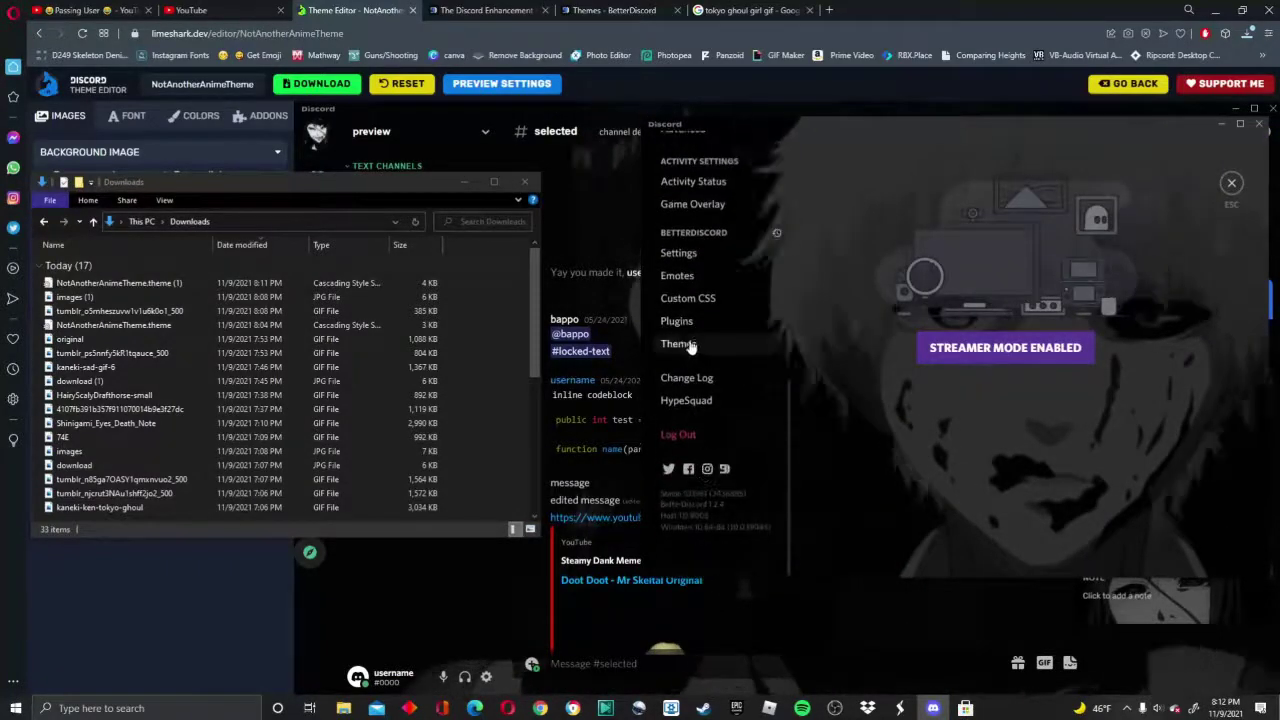
left_click(680, 345)
scroll(996, 319, "down", 5)
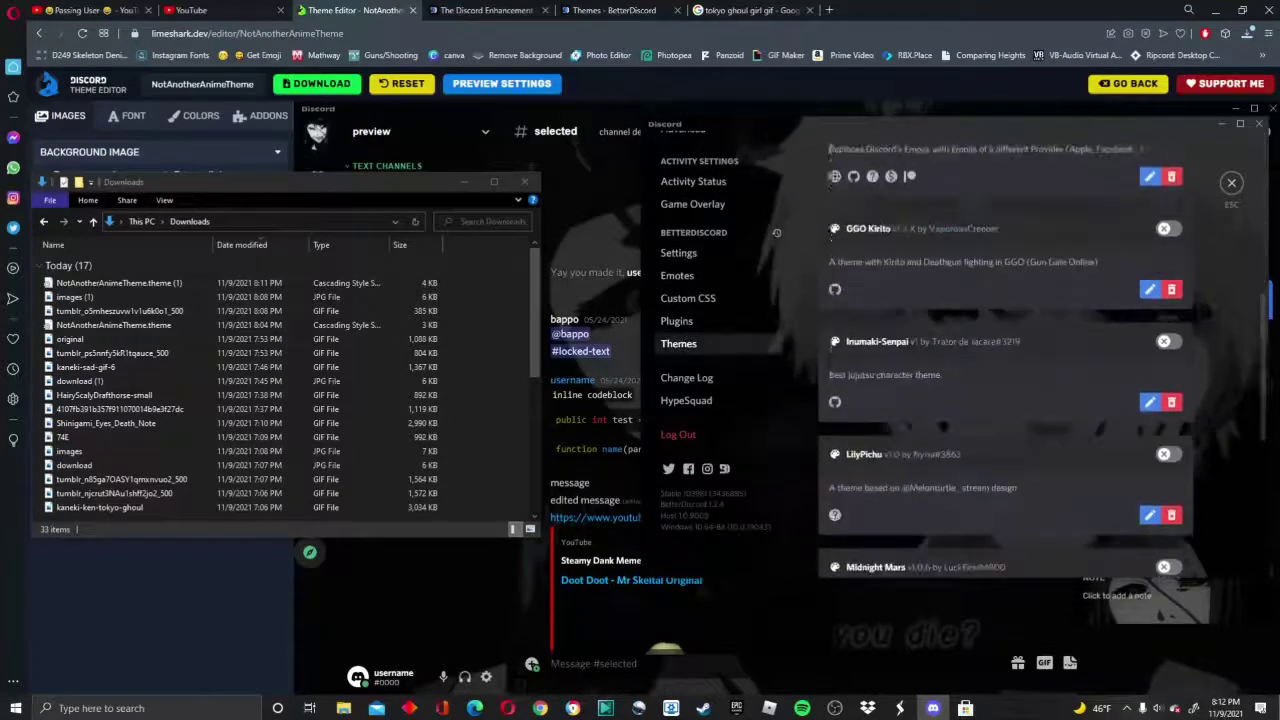
scroll(990, 430, "down", 3)
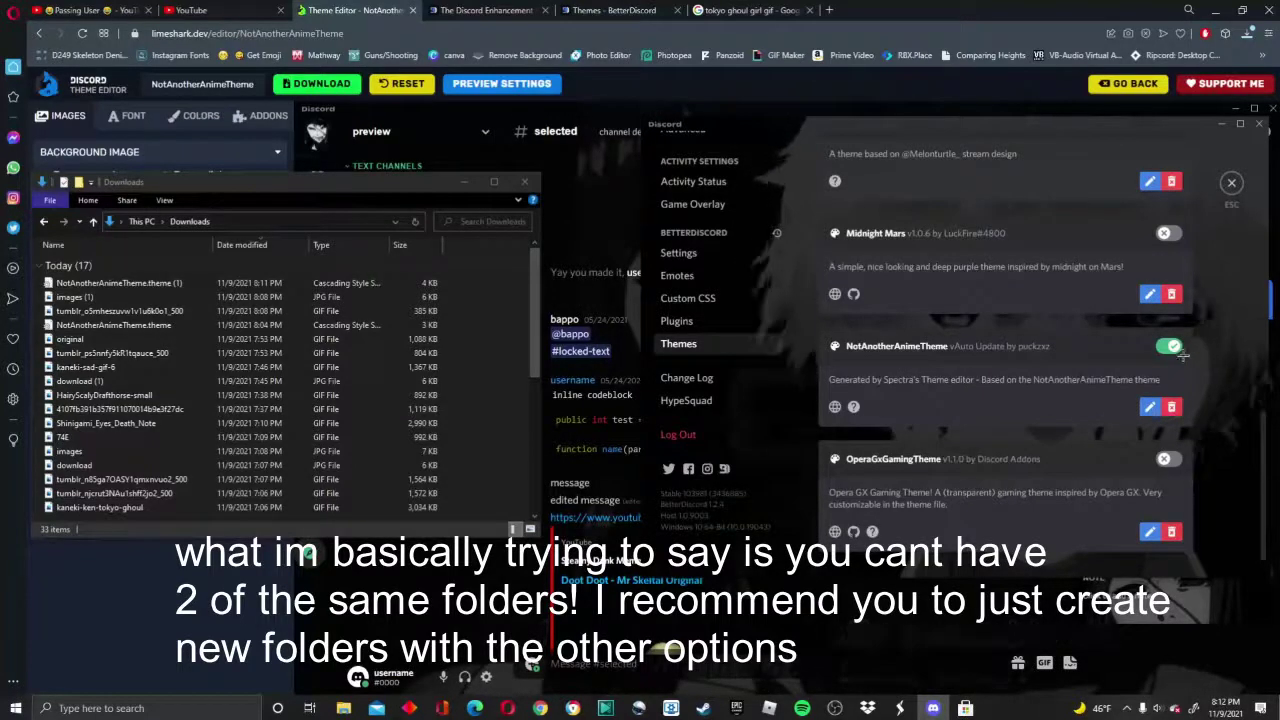
left_click(1170, 407)
left_click(1053, 391)
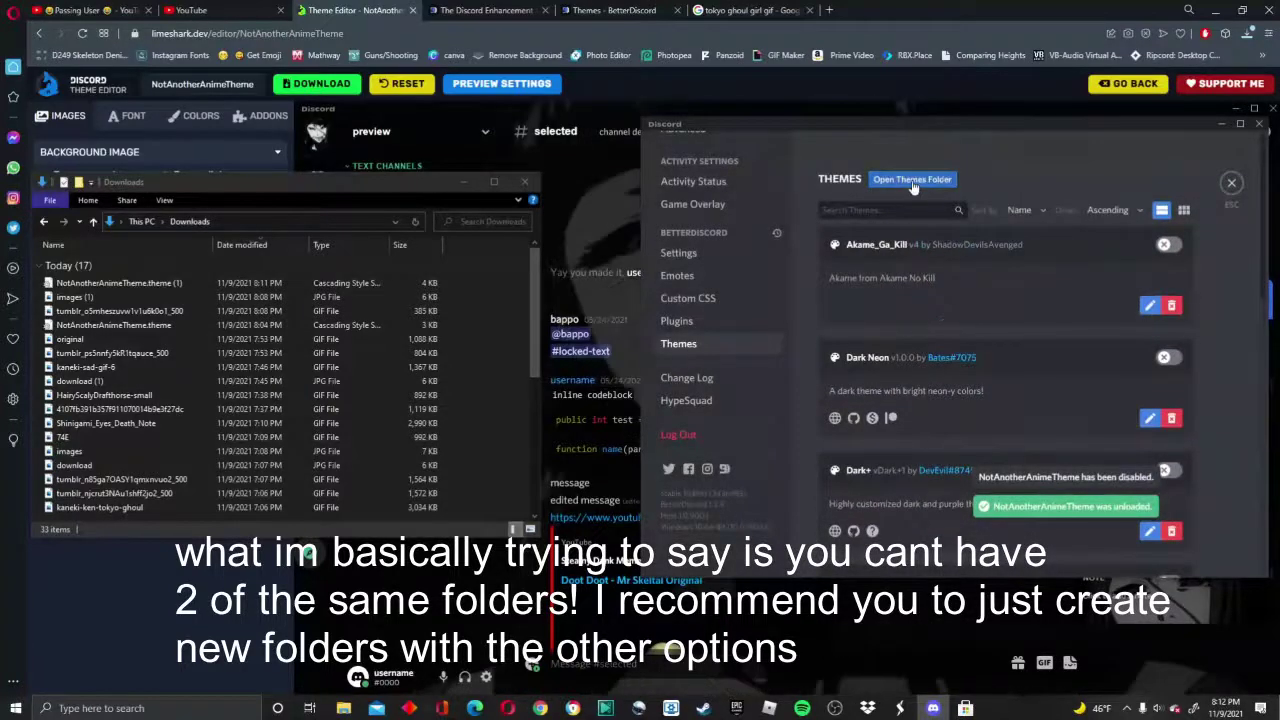
Move NotAnotherAnimeTheme.theme (1) from Downloads into the BetterDiscord themes folder, then close both folders.
left_click(912, 182)
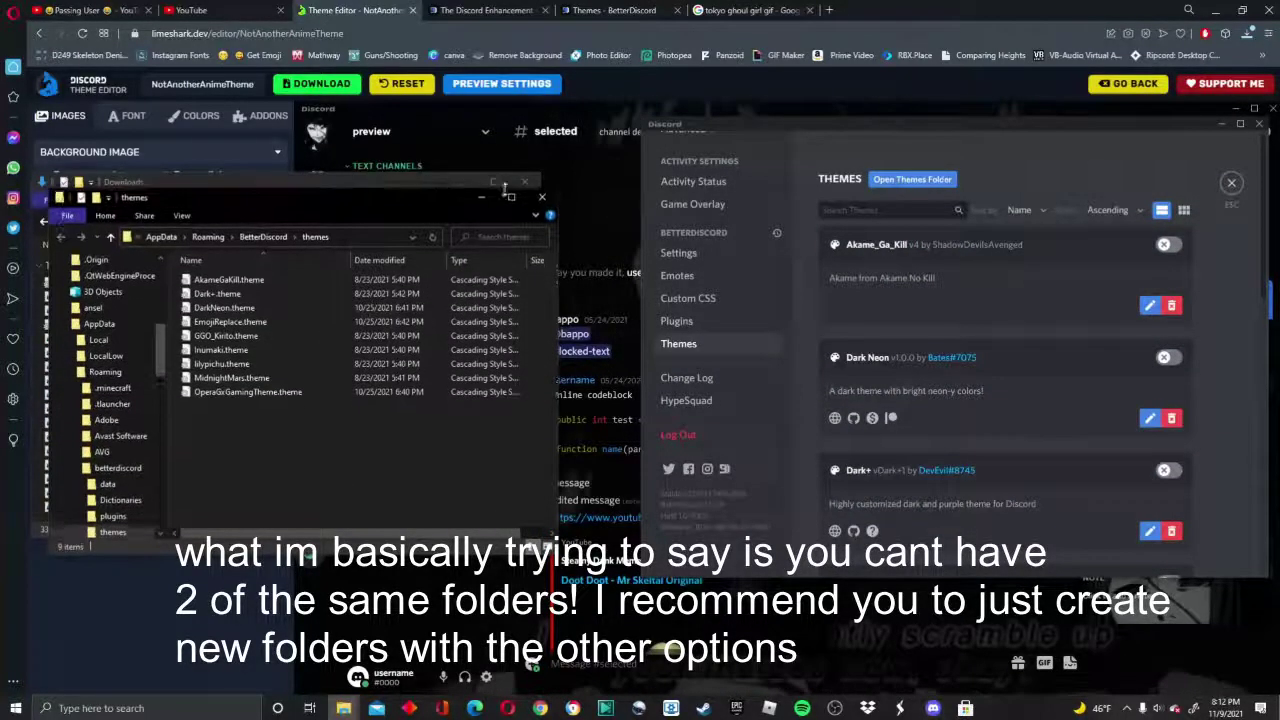
left_click_drag(505, 190, 1062, 179)
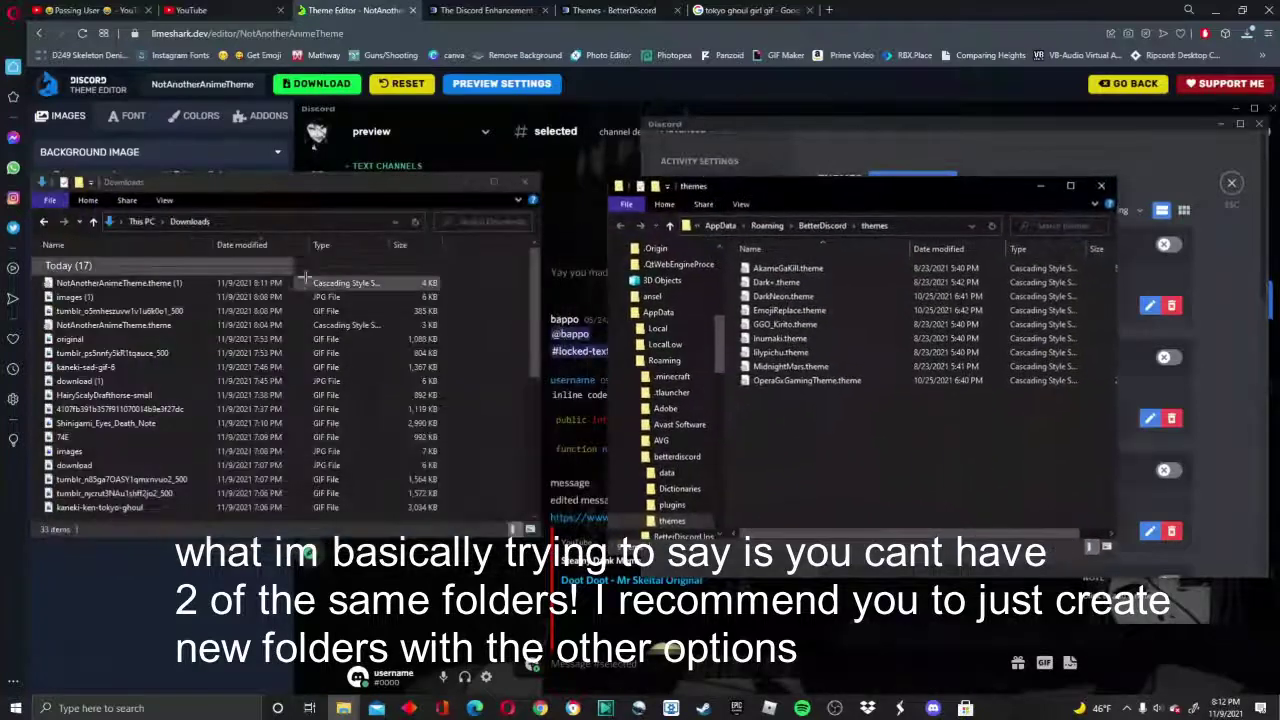
left_click_drag(305, 282, 818, 447)
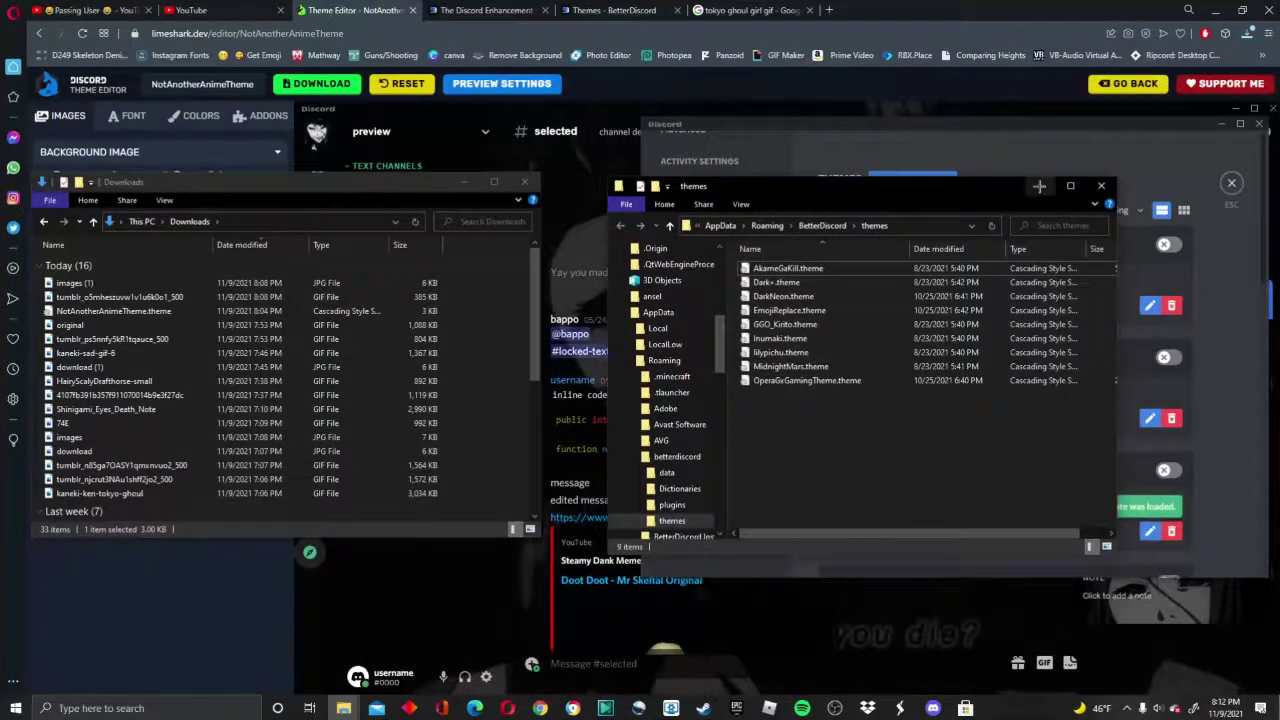
left_click(1099, 185)
left_click(524, 181)
Enable NotAnotherAnimeTheme and exit settings to see the Tokyo Ghoul background on Friends.
scroll(1017, 452, "down", 5)
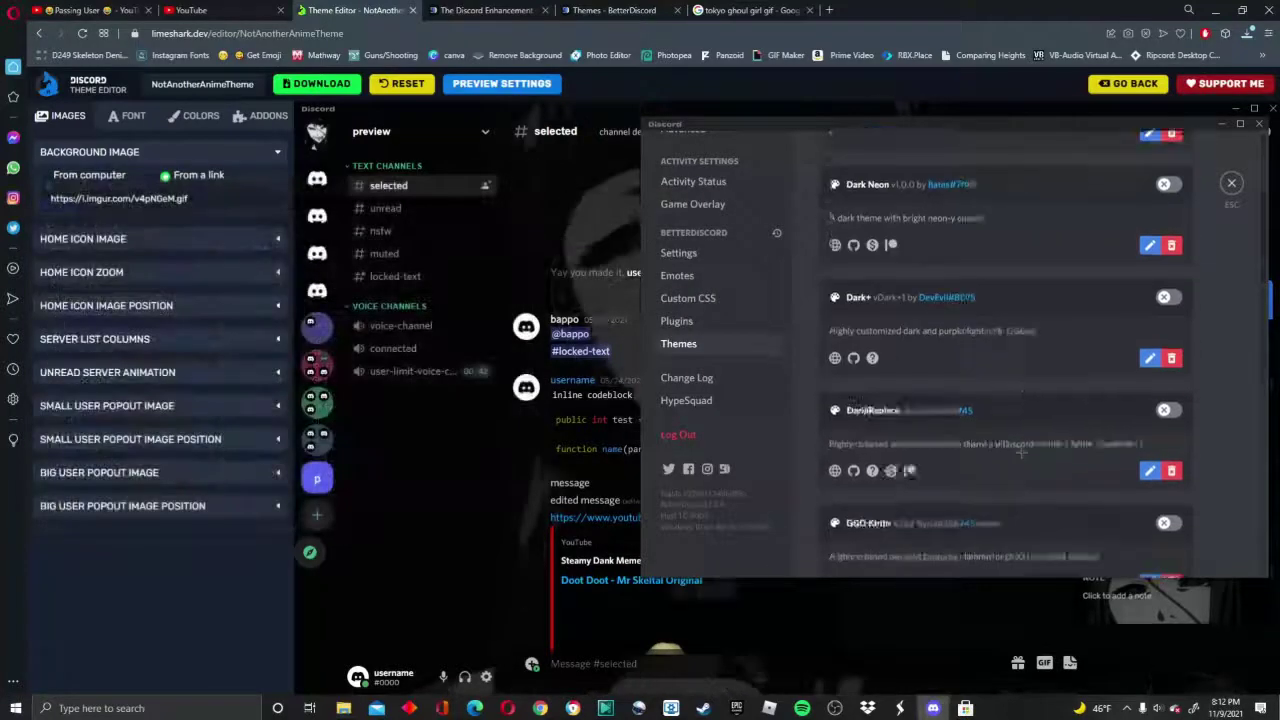
left_click(1168, 305)
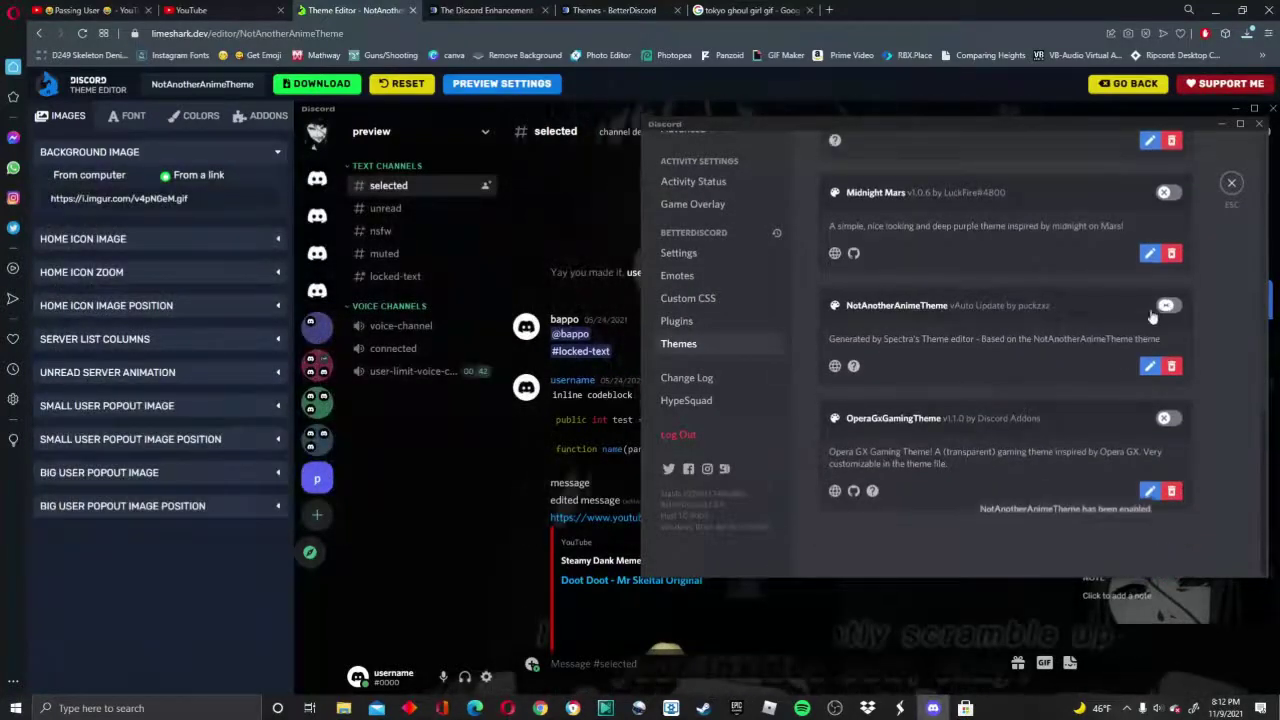
left_click(1231, 185)
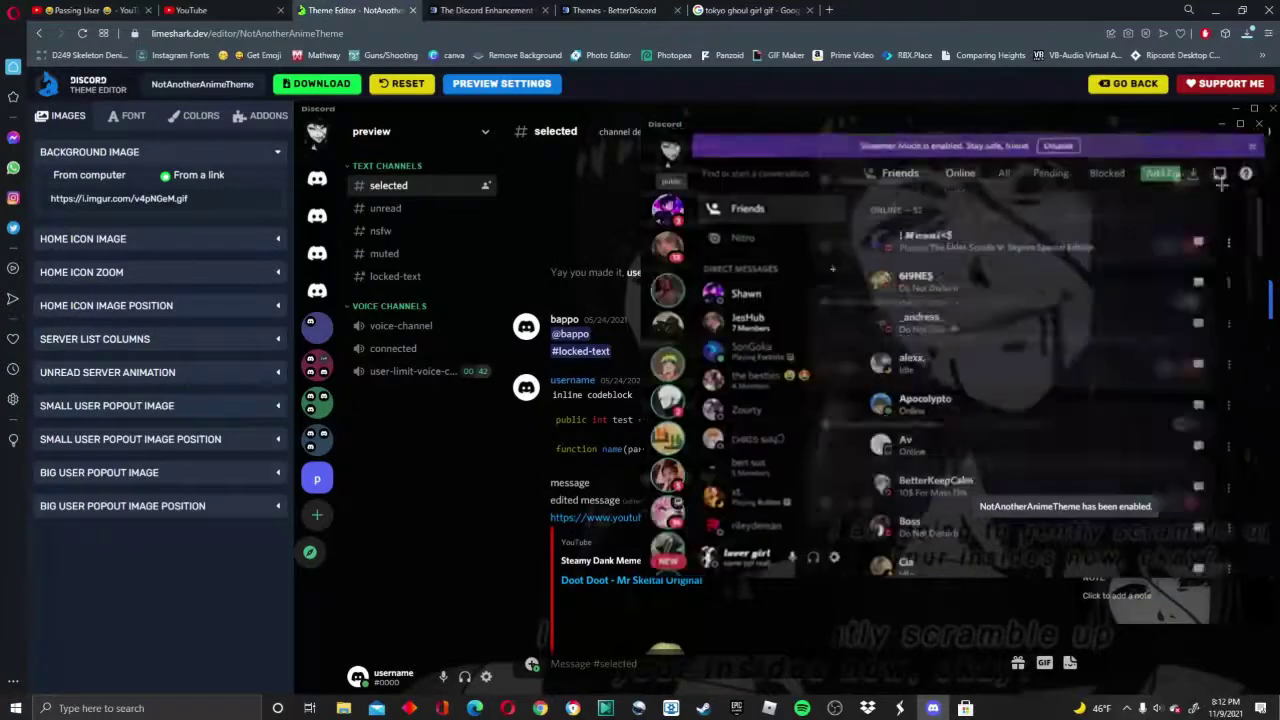